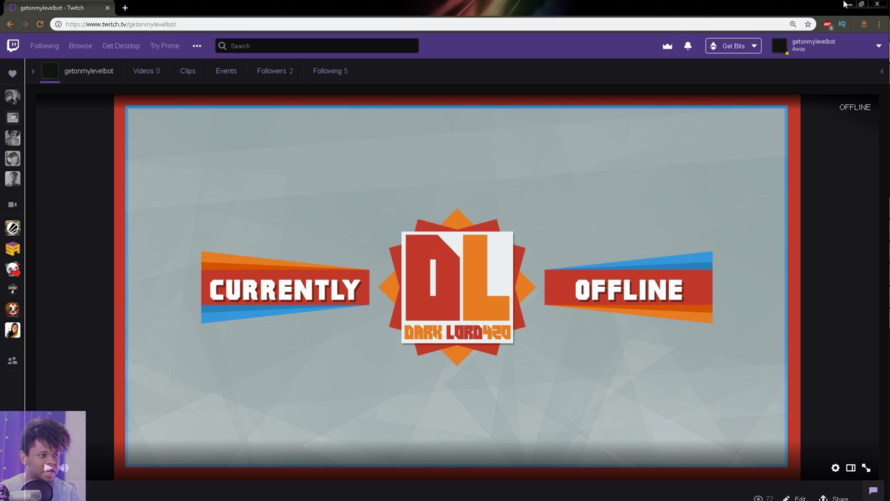
# Step: Zoom in on the Gumroad storefront and browse its grid of overlay packs
pyautogui.click(882, 73)
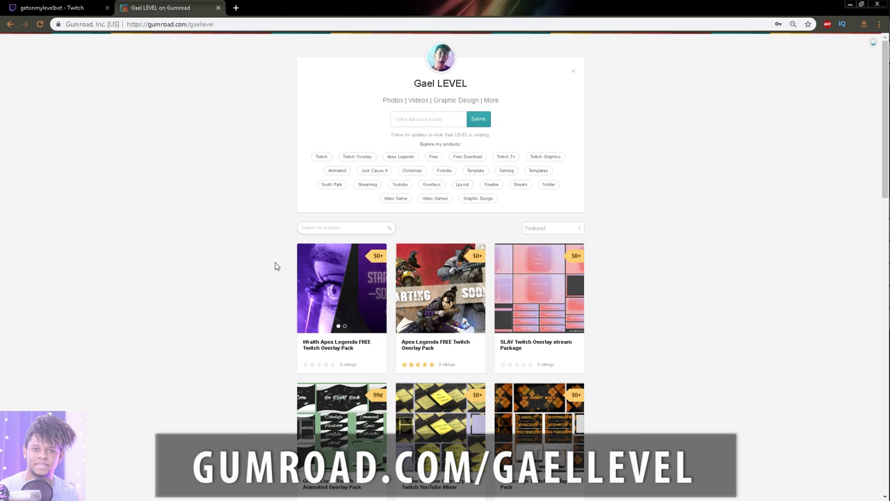
pyautogui.hotkey('ctrl', '+')
pyautogui.scroll(-3, 194, 332)
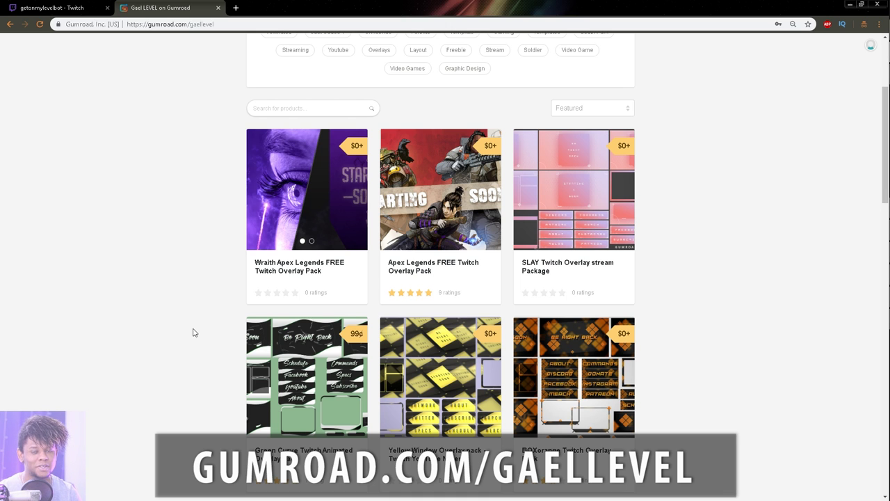
pyautogui.scroll(-5, 195, 333)
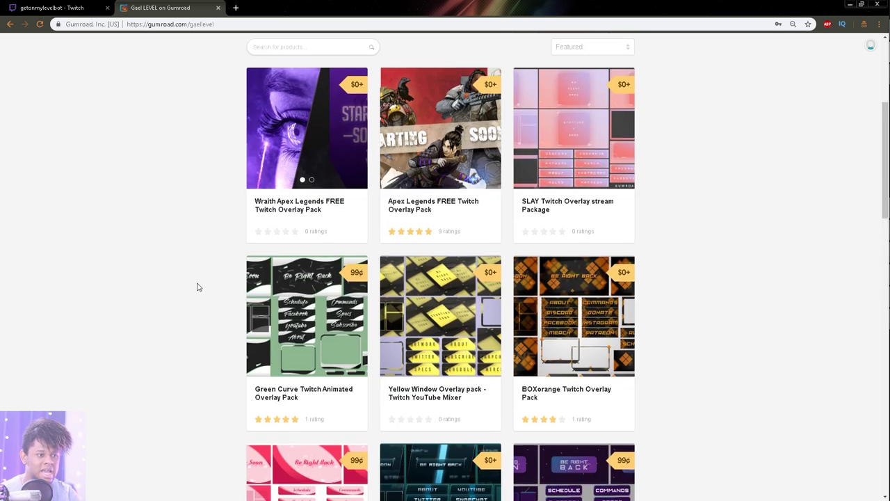
pyautogui.scroll(-3, 198, 285)
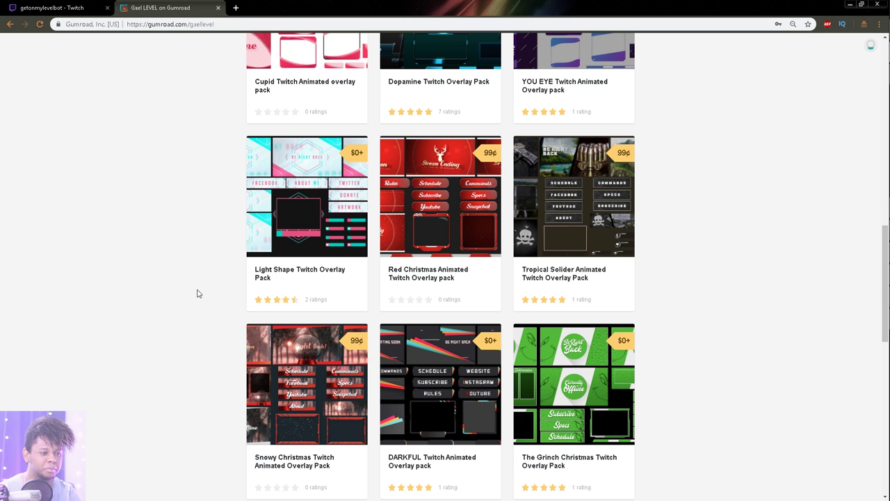
pyautogui.scroll(-5, 243, 265)
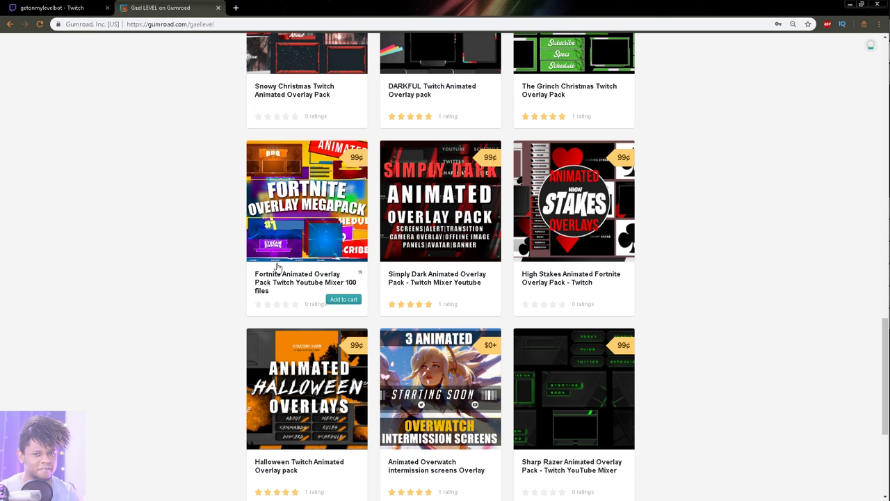
# Step: Show the Wraith Apex Legends pack's second preview of purple panels and screens
pyautogui.scroll(10, 277, 266)
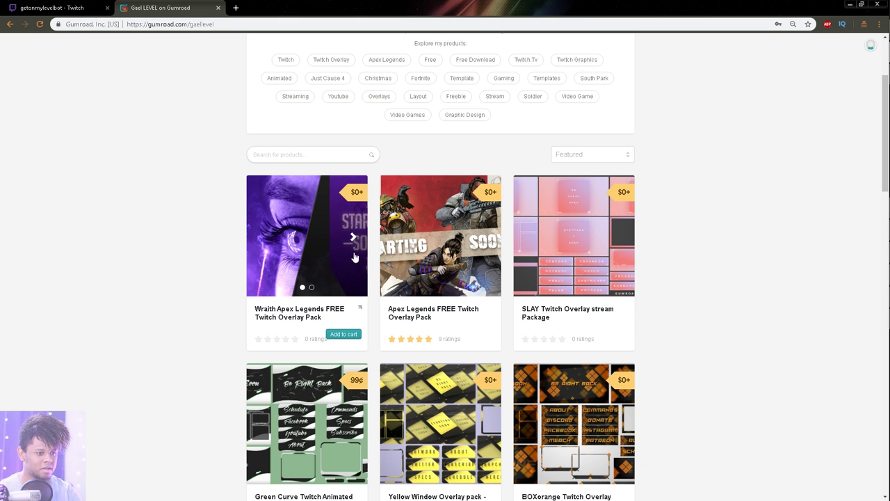
pyautogui.click(354, 238)
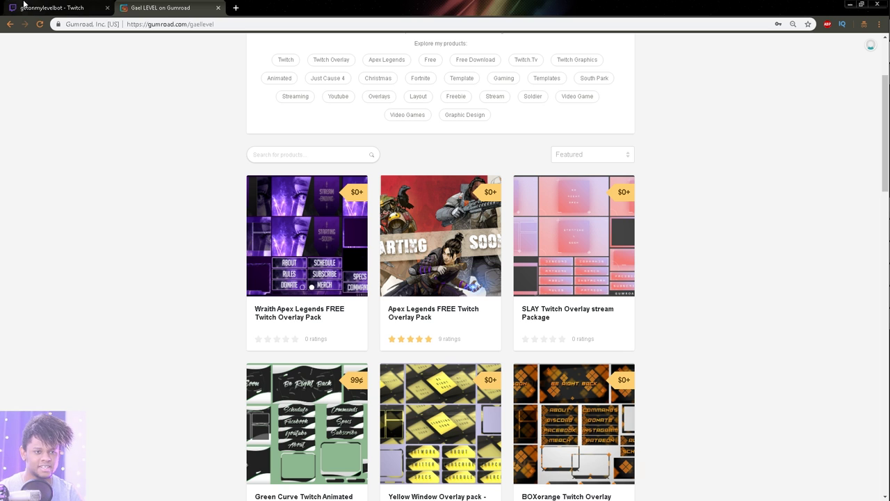
# Step: Return to the getonmylevelbot channel and check its banner and offline image
pyautogui.click(28, 7)
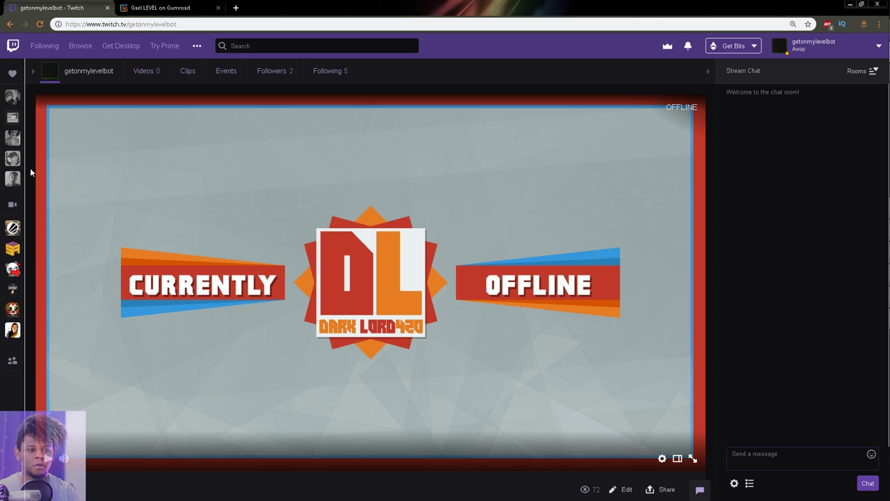
pyautogui.click(90, 75)
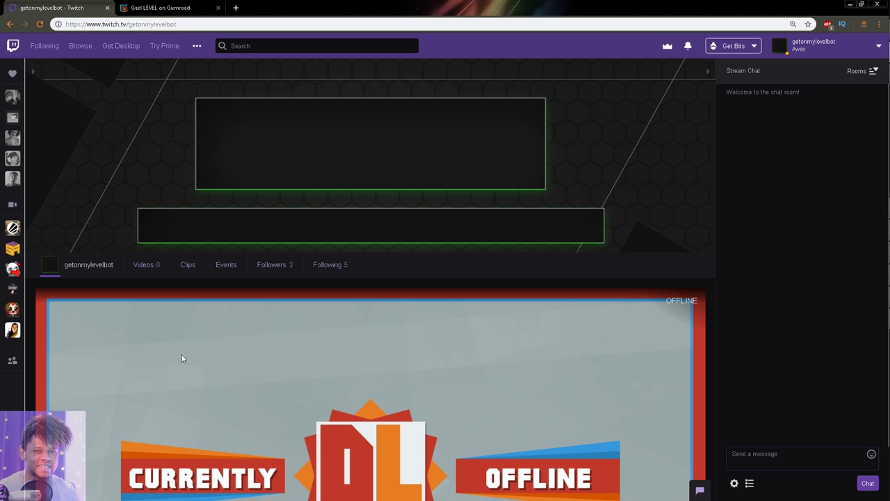
pyautogui.scroll(-3, 181, 354)
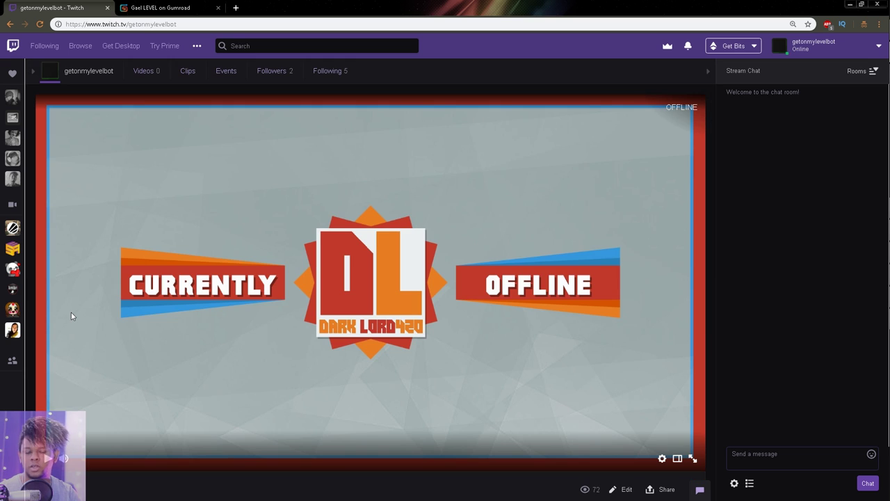
pyautogui.click(88, 71)
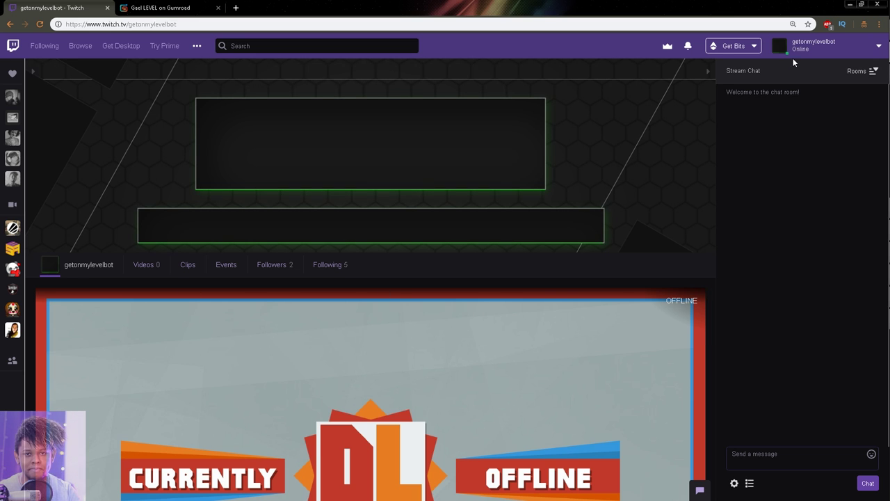
pyautogui.moveTo(344, 253)
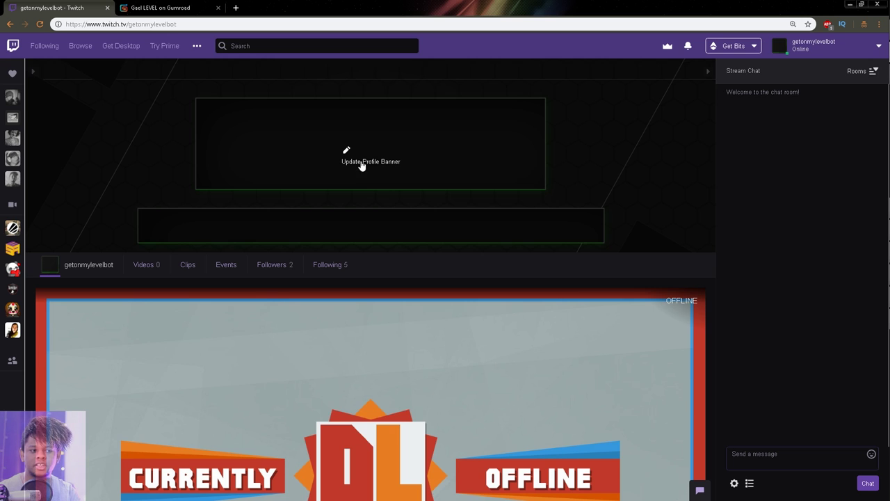
pyautogui.click(361, 164)
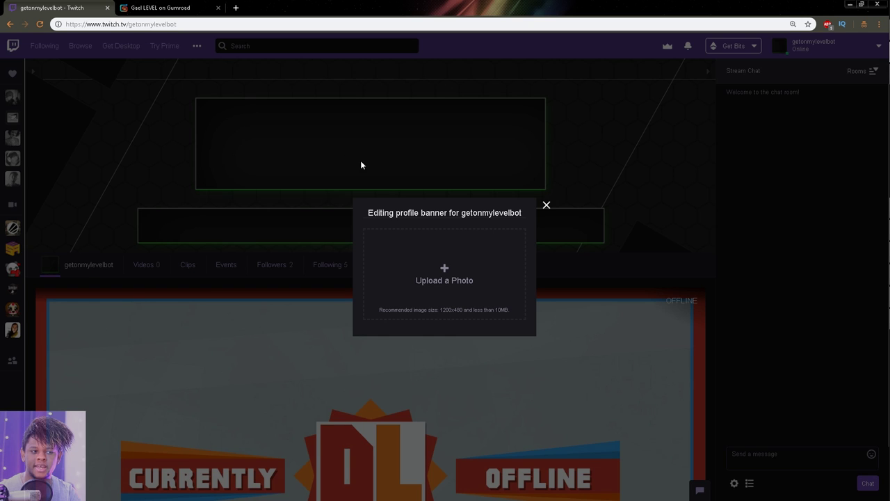
pyautogui.click(547, 206)
pyautogui.moveTo(50, 268)
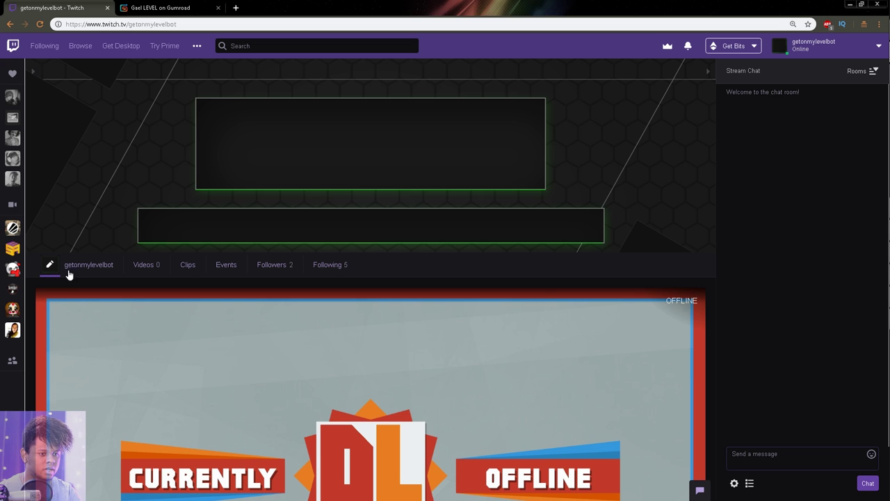
pyautogui.moveTo(536, 162)
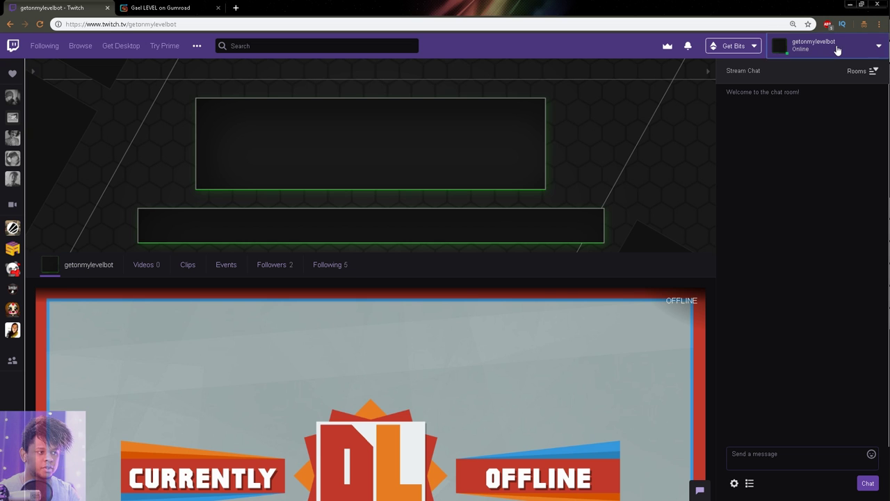
pyautogui.click(837, 49)
pyautogui.click(804, 291)
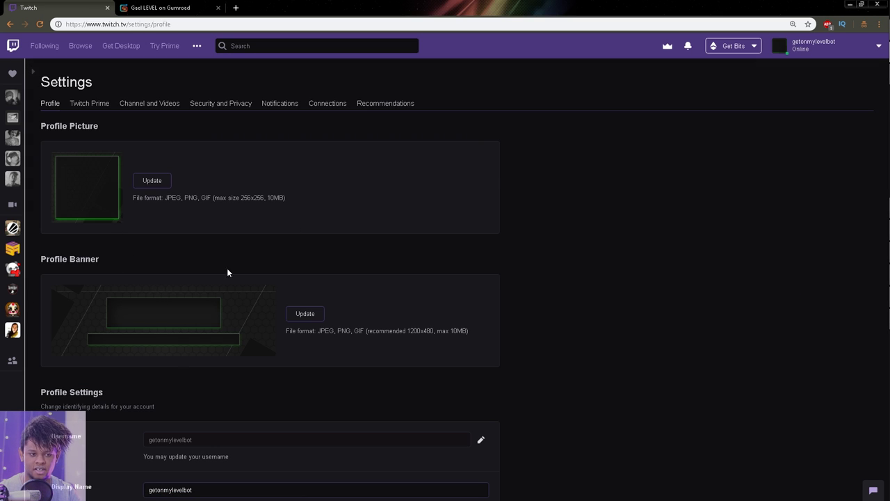
pyautogui.click(835, 48)
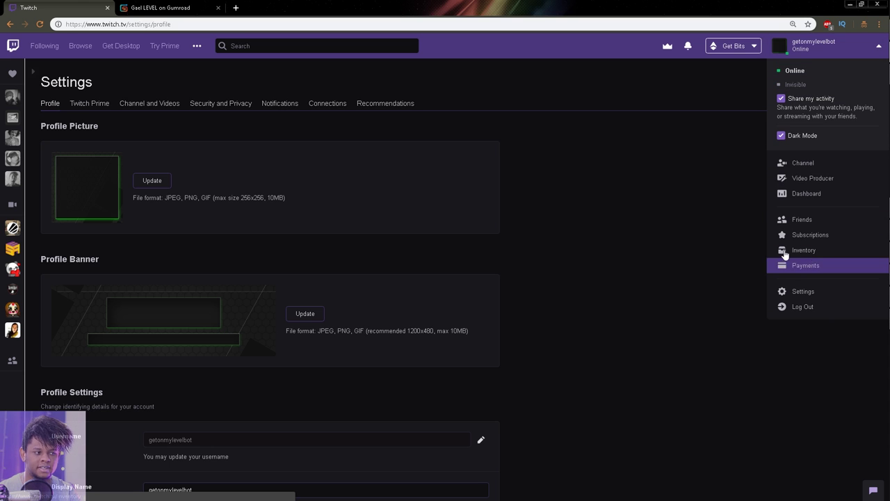
pyautogui.click(816, 163)
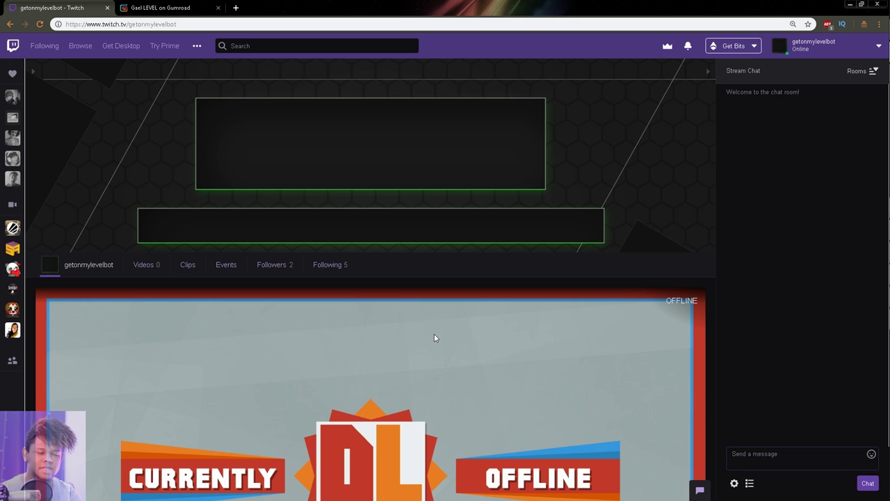
pyautogui.moveTo(392, 113)
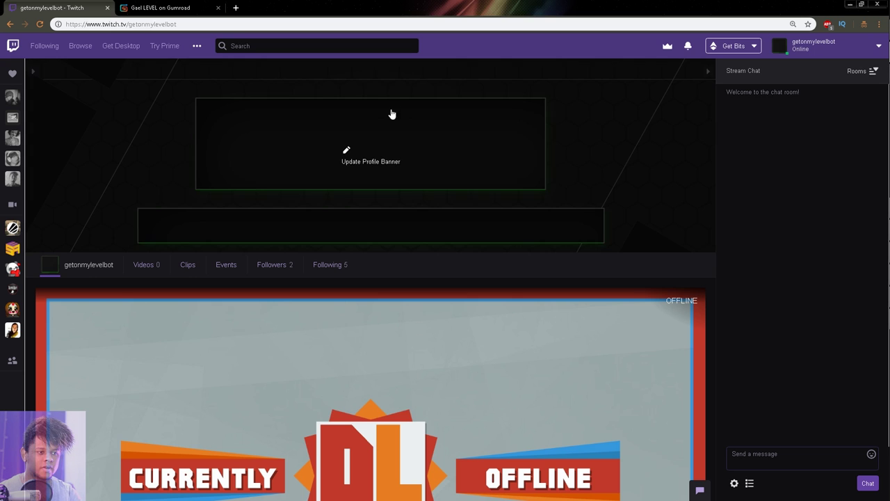
# Step: Upload the purple Wraith smoke-and-eye image as the channel's profile banner
pyautogui.click(371, 154)
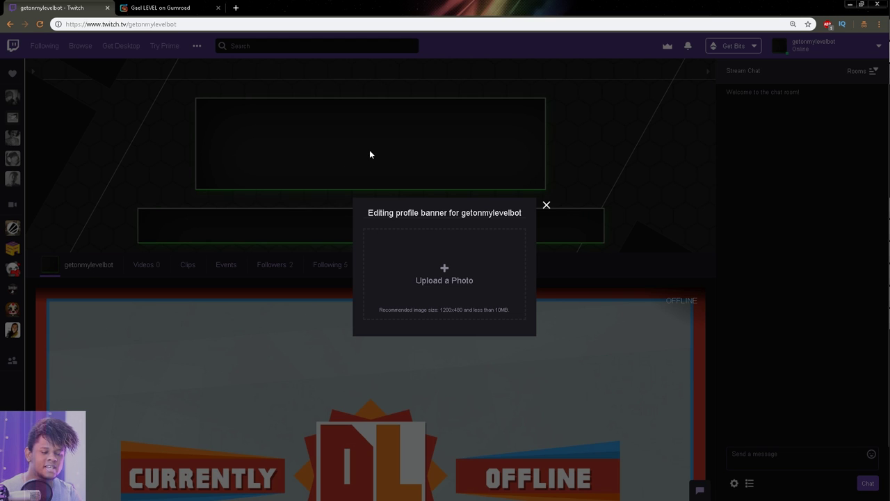
pyautogui.click(434, 278)
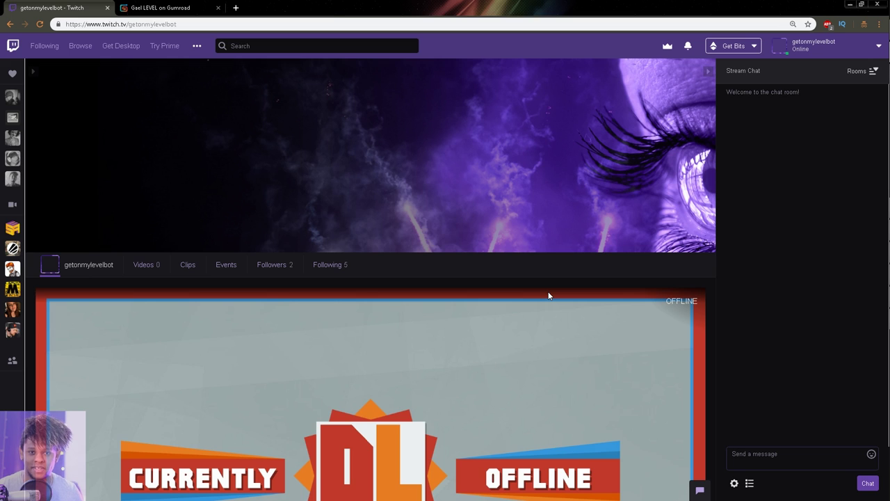
# Step: Open YouTube in a new tab and scroll through the Trending videos
pyautogui.hotkey('ctrl', 't')
pyautogui.write('you')
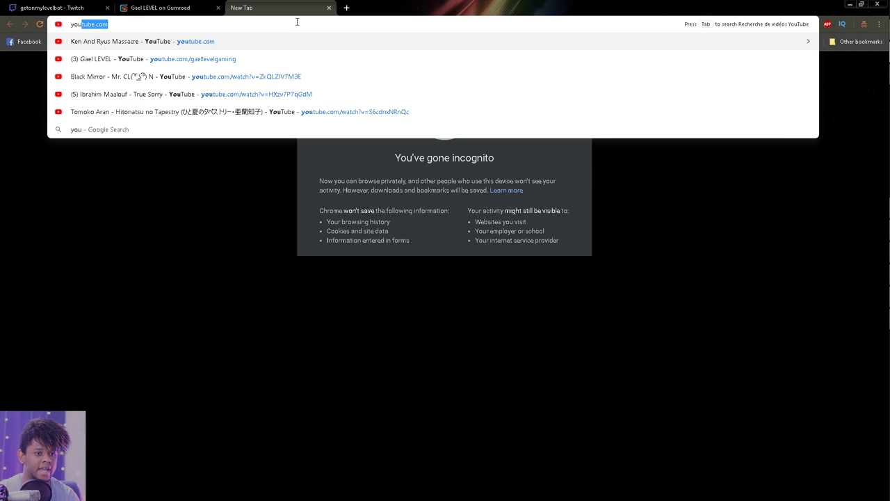
pyautogui.press('Return')
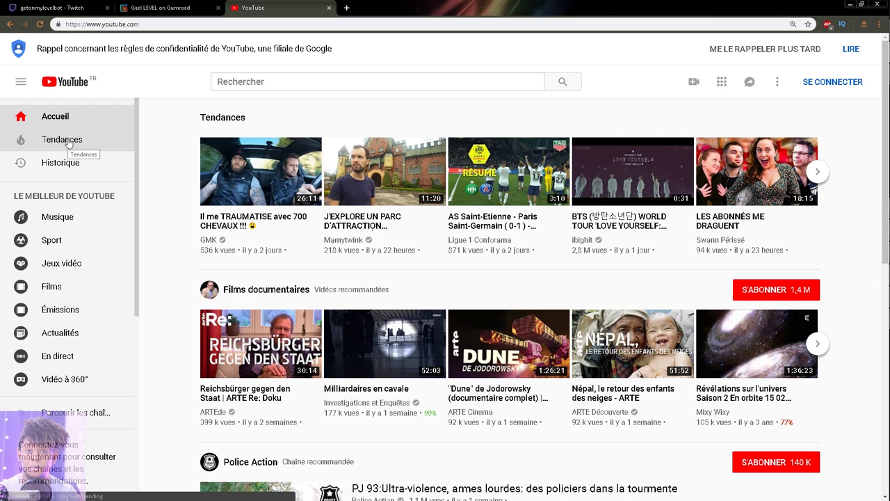
pyautogui.click(69, 140)
pyautogui.scroll(-3, 183, 234)
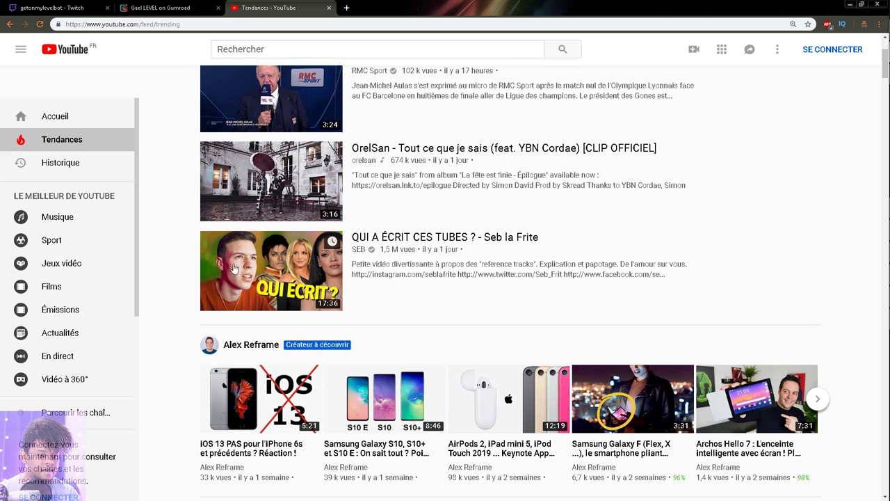
pyautogui.scroll(-4, 191, 285)
pyautogui.scroll(4, 191, 284)
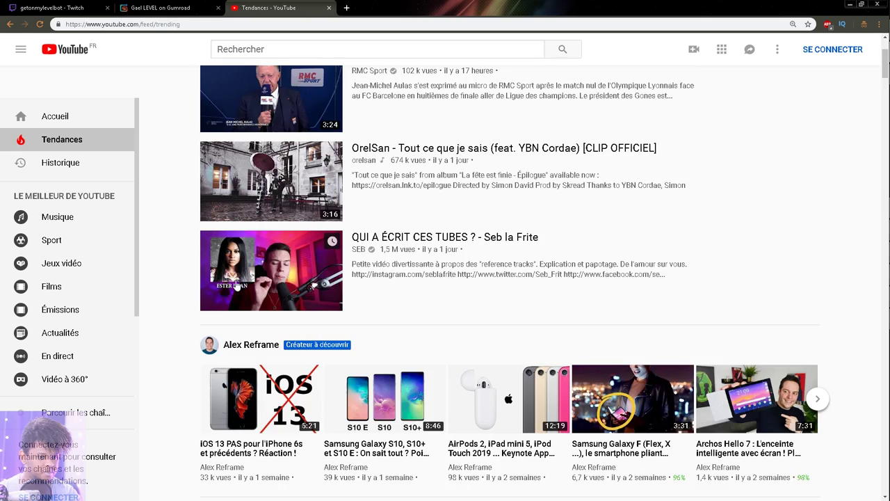
pyautogui.scroll(-3, 173, 299)
pyautogui.scroll(-2, 174, 299)
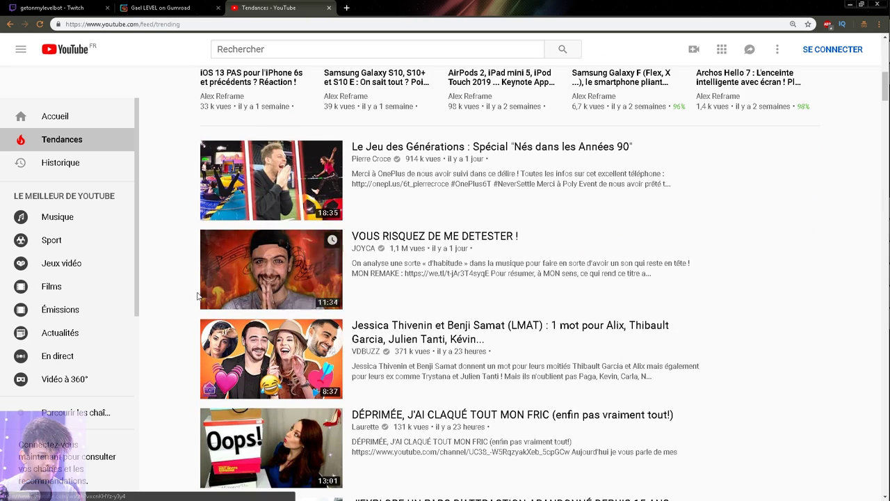
pyautogui.scroll(-2, 252, 238)
pyautogui.scroll(-4, 252, 238)
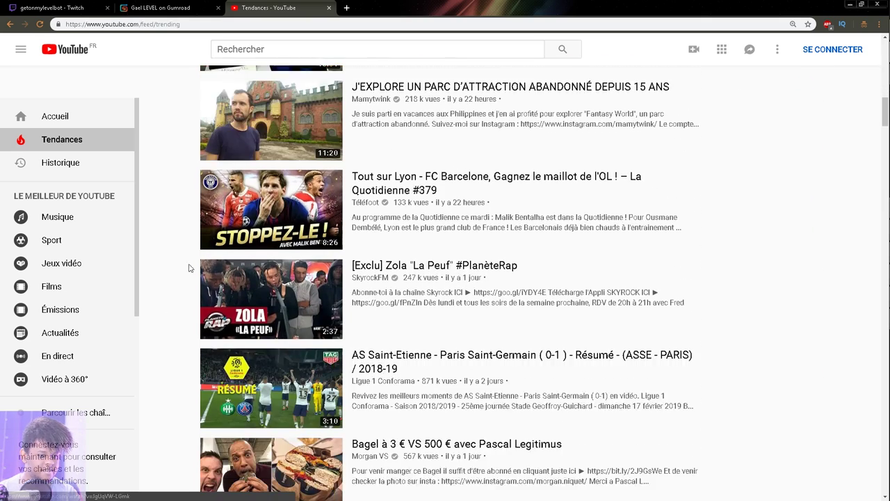
pyautogui.scroll(-3, 188, 274)
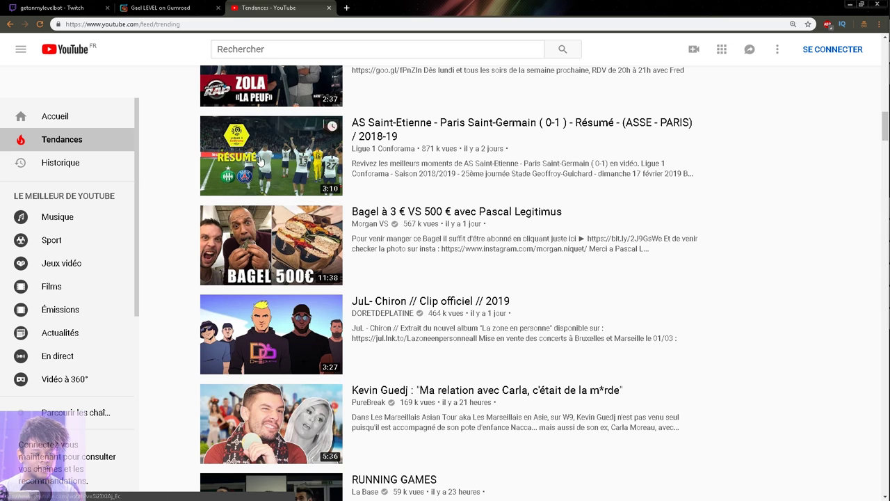
pyautogui.scroll(-3, 175, 324)
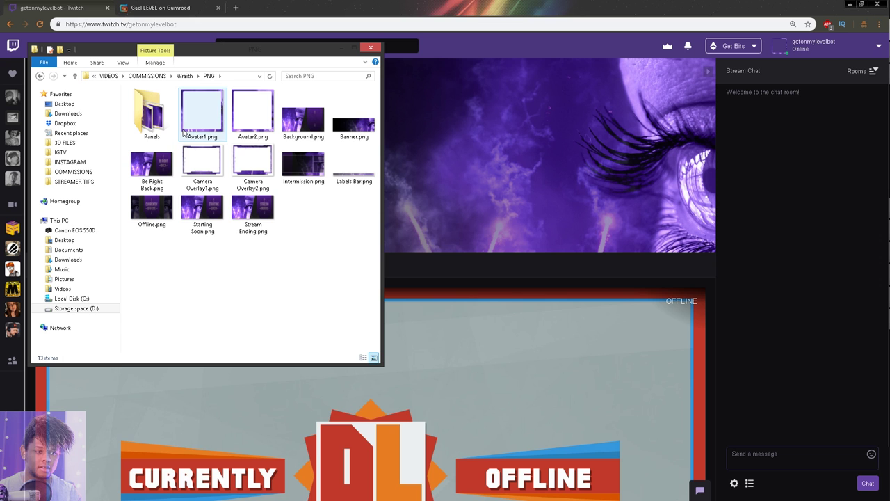
# Step: Create a 1000×1000 Photoshop document and place the face photo scaled to fill it
pyautogui.click(185, 132)
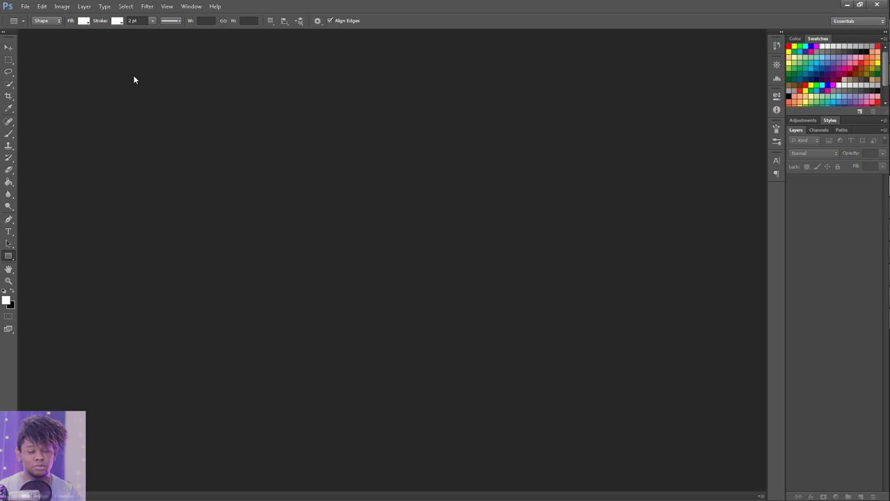
pyautogui.hotkey('ctrl', 'n')
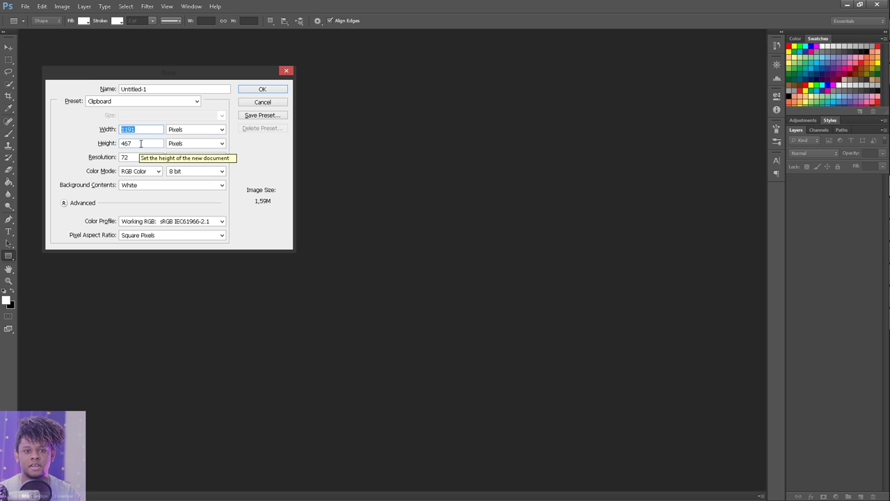
pyautogui.write('1000')
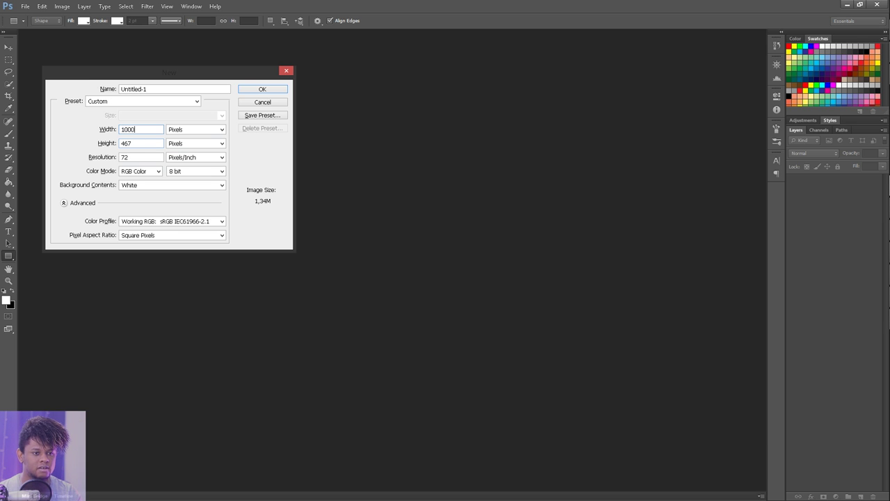
pyautogui.press('Tab')
pyautogui.write('1000')
pyautogui.press('Return')
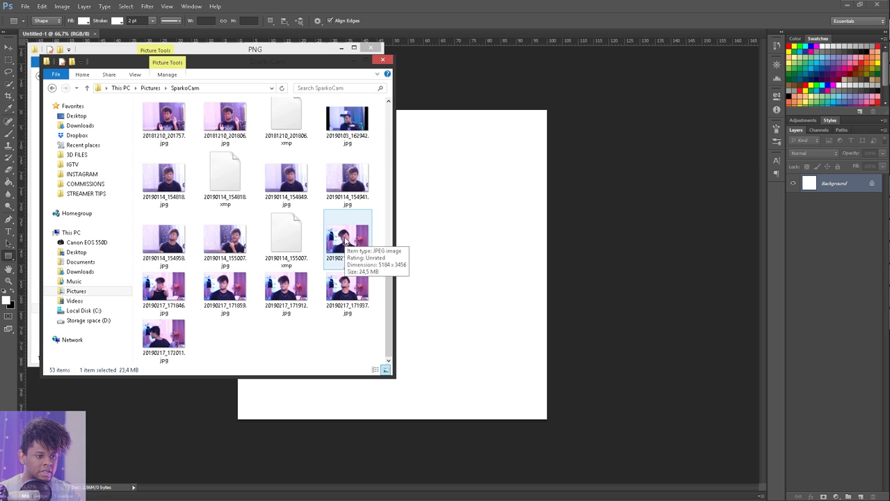
pyautogui.moveTo(348, 243); pyautogui.dragTo(507, 243)
pyautogui.moveTo(553, 153); pyautogui.dragTo(748, 43)
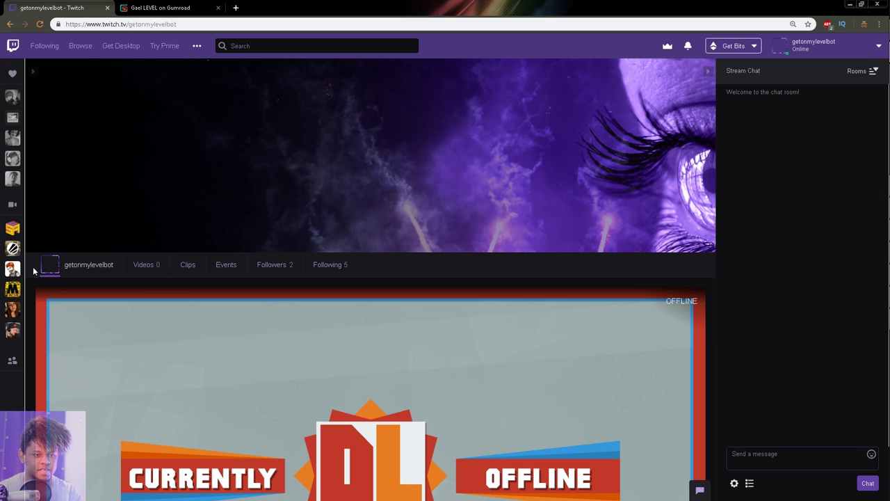
# Step: Layer the Avatar2 purple frame over the photo and save the composed avatar
pyautogui.moveTo(43, 274)
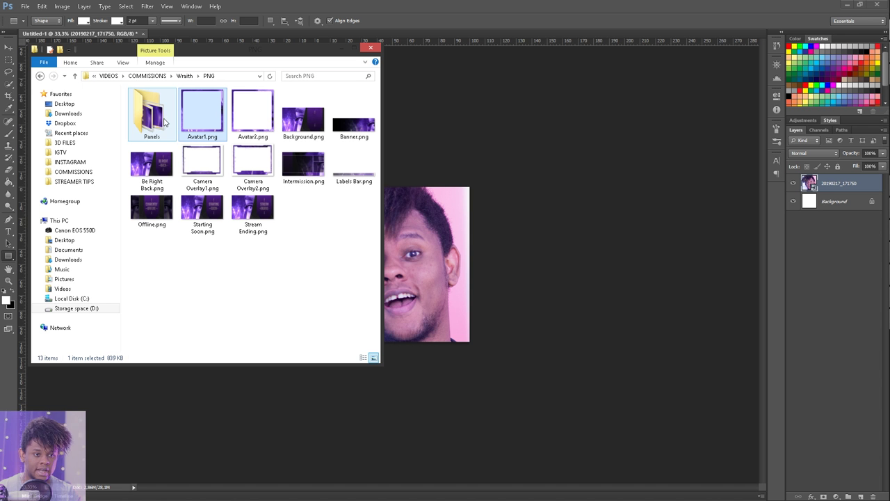
pyautogui.click(243, 130)
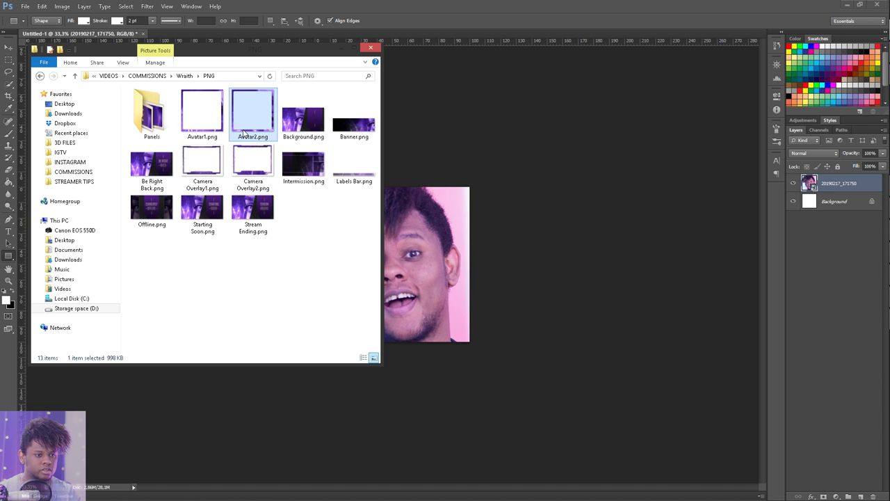
pyautogui.moveTo(244, 131); pyautogui.dragTo(418, 272)
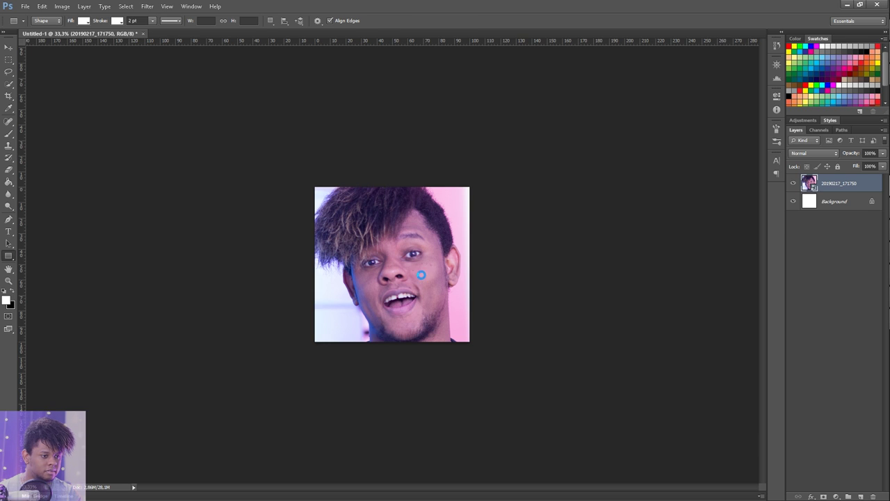
pyautogui.press('Return')
pyautogui.press('u')
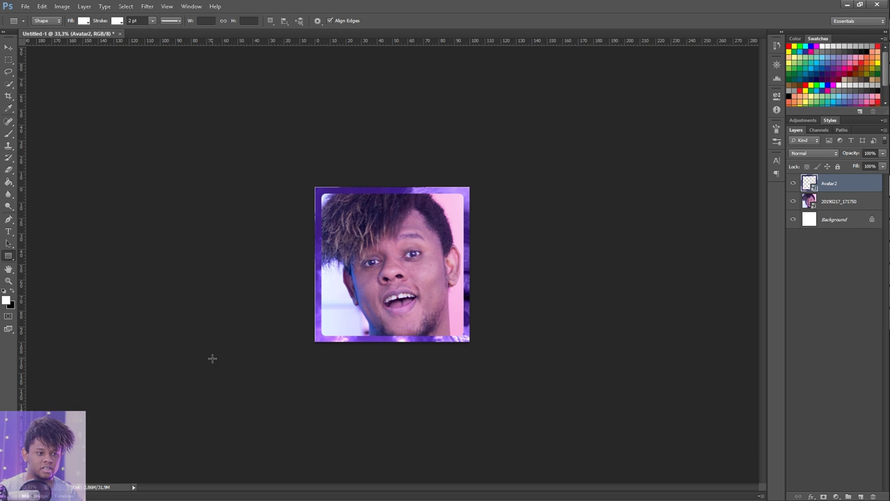
pyautogui.hotkey('ctrl', 'shift', 's')
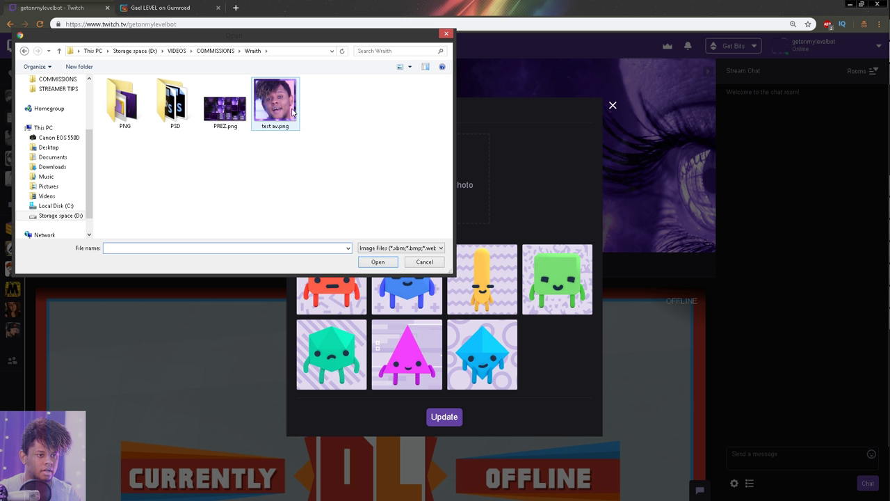
# Step: Upload test av.png as the profile picture and check the new avatar on the channel
pyautogui.click(285, 113)
pyautogui.doubleClick(285, 113)
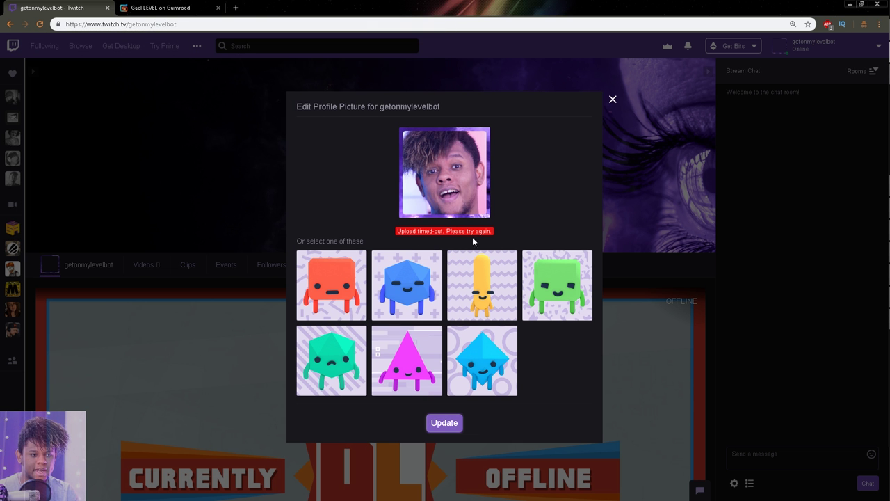
pyautogui.click(614, 101)
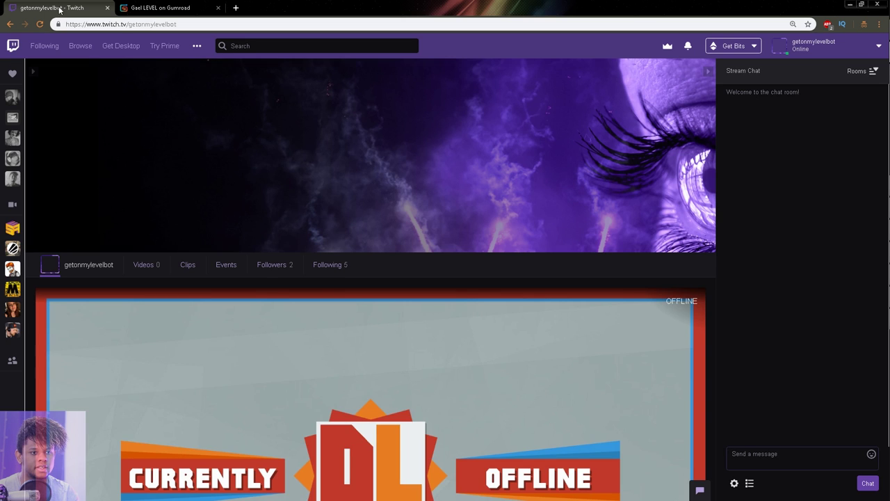
pyautogui.scroll(-3, 47, 83)
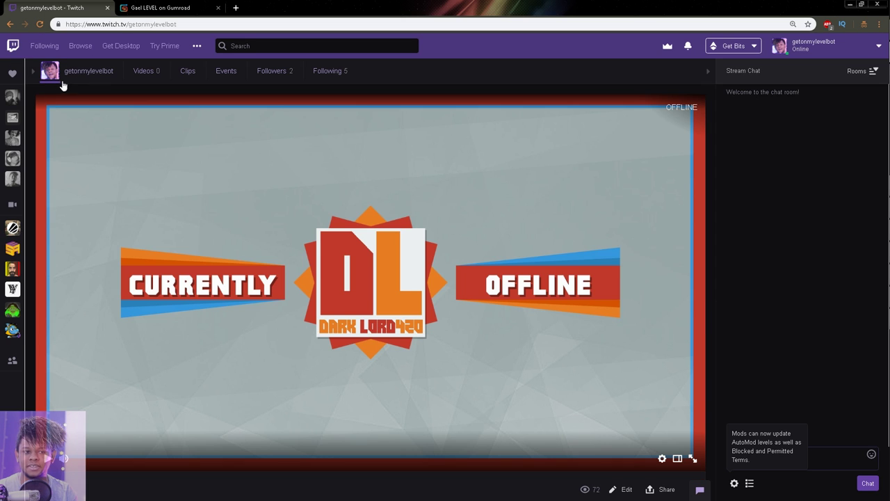
pyautogui.scroll(3, 108, 325)
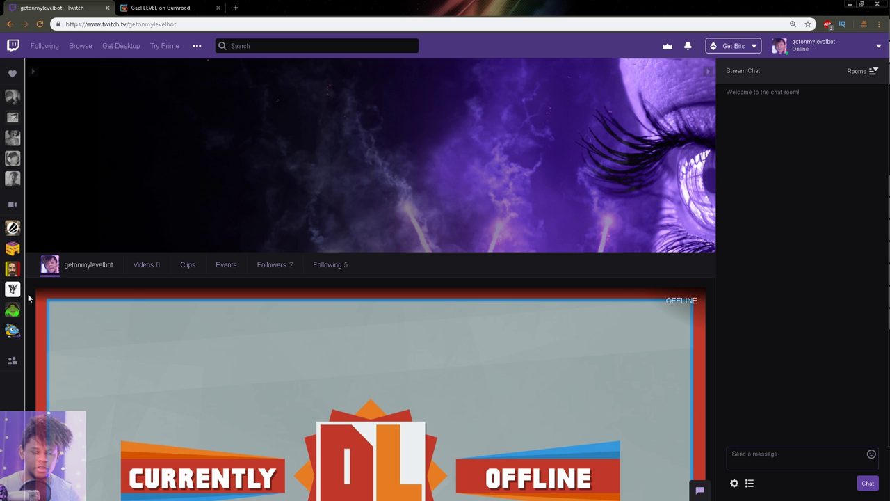
pyautogui.scroll(-2, 31, 313)
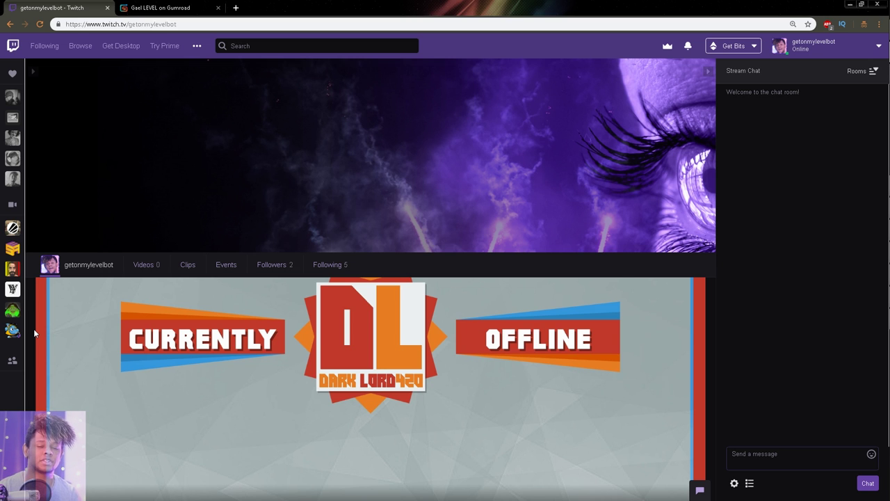
pyautogui.scroll(-3, 70, 281)
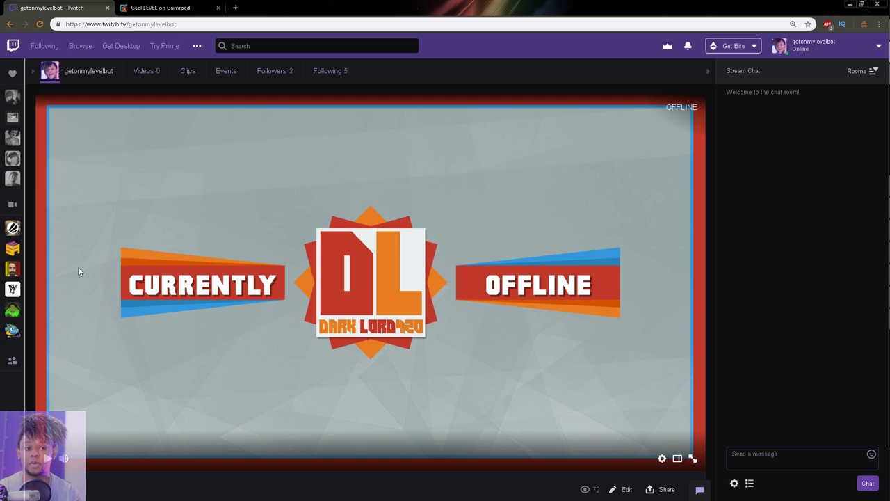
pyautogui.scroll(-3, 79, 268)
pyautogui.scroll(3, 117, 339)
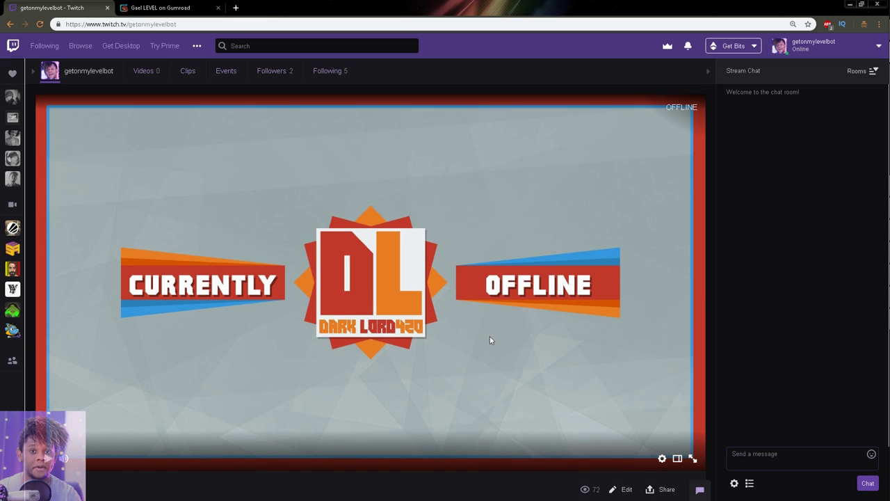
# Step: In Dashboard channel settings, replace the video player banner with the purple offline image
pyautogui.click(843, 54)
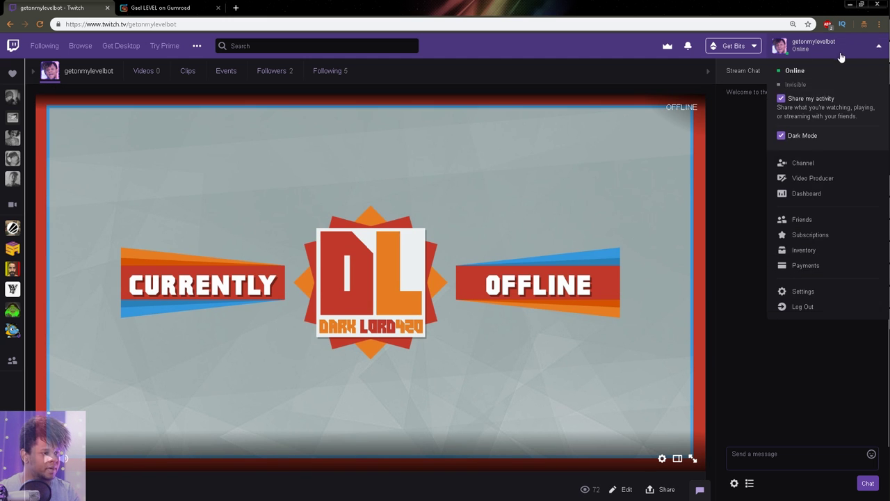
pyautogui.click(806, 196)
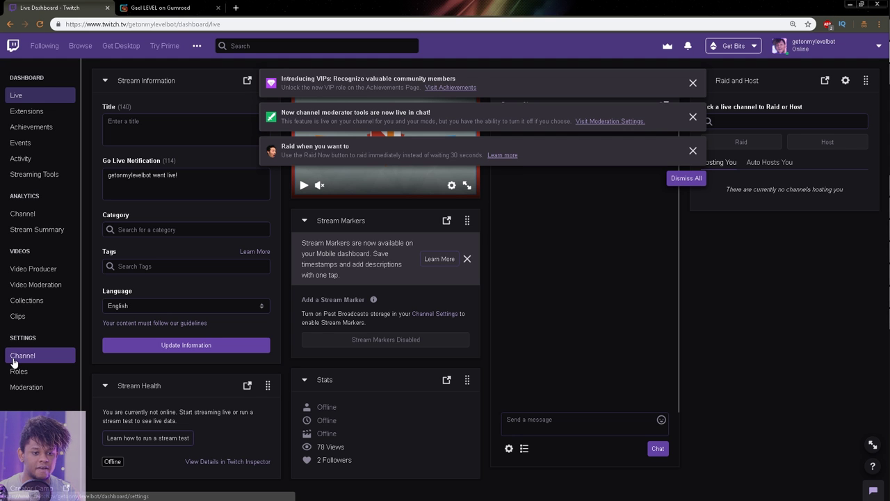
pyautogui.click(23, 355)
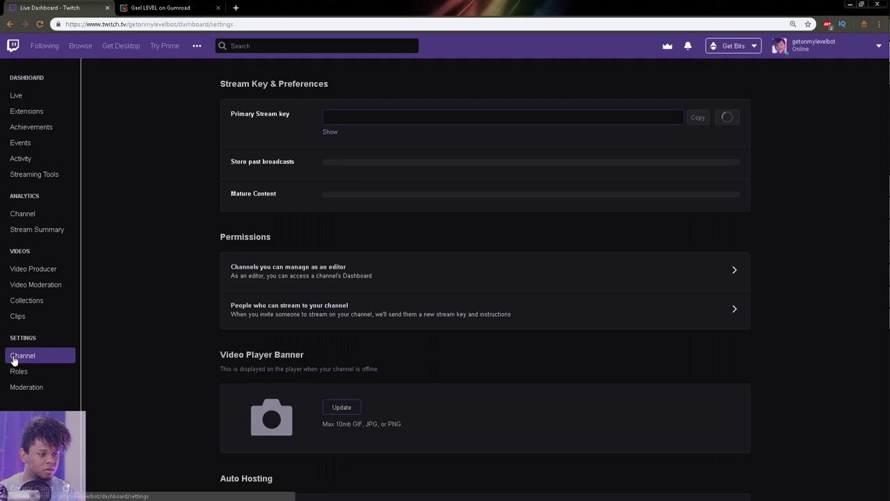
pyautogui.scroll(-3, 173, 272)
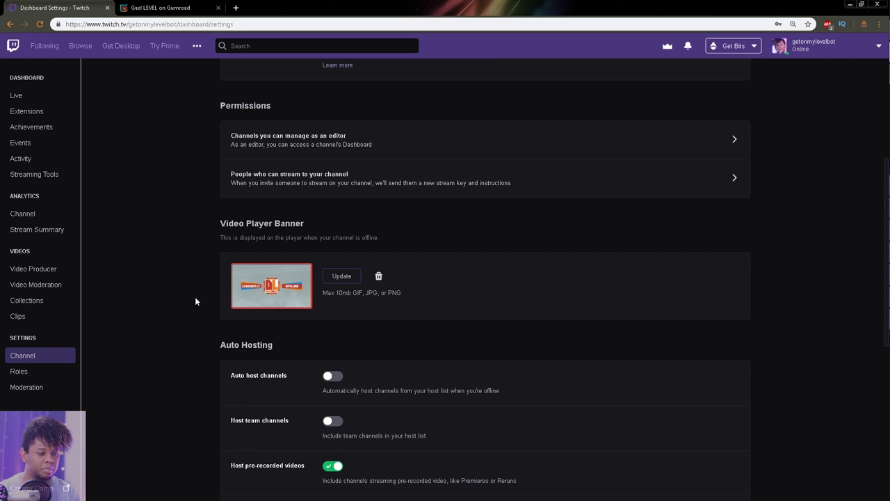
pyautogui.click(344, 282)
pyautogui.click(445, 274)
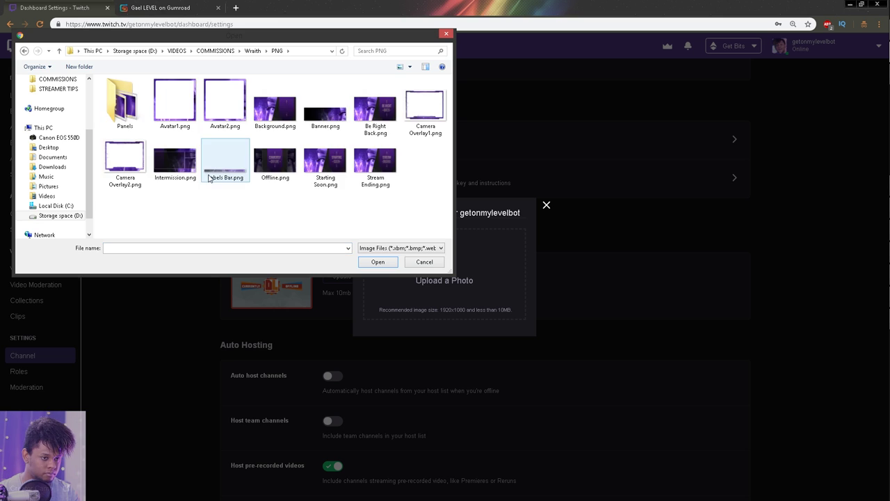
pyautogui.doubleClick(273, 161)
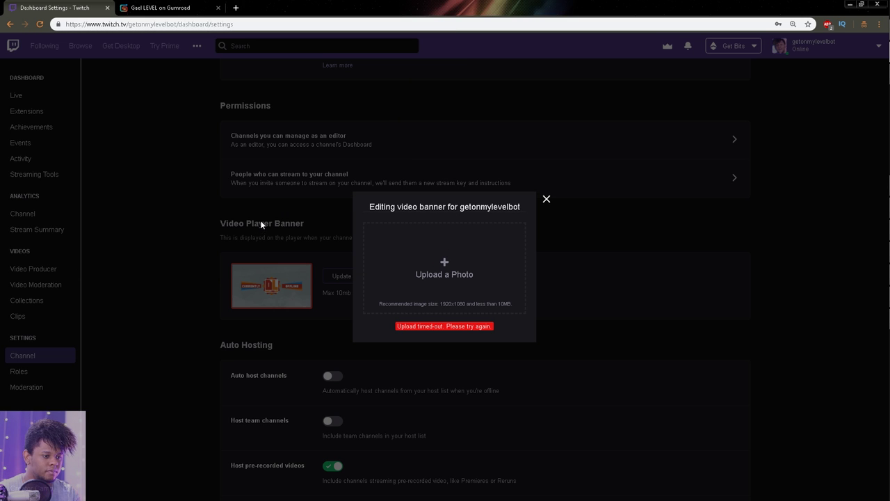
pyautogui.click(547, 199)
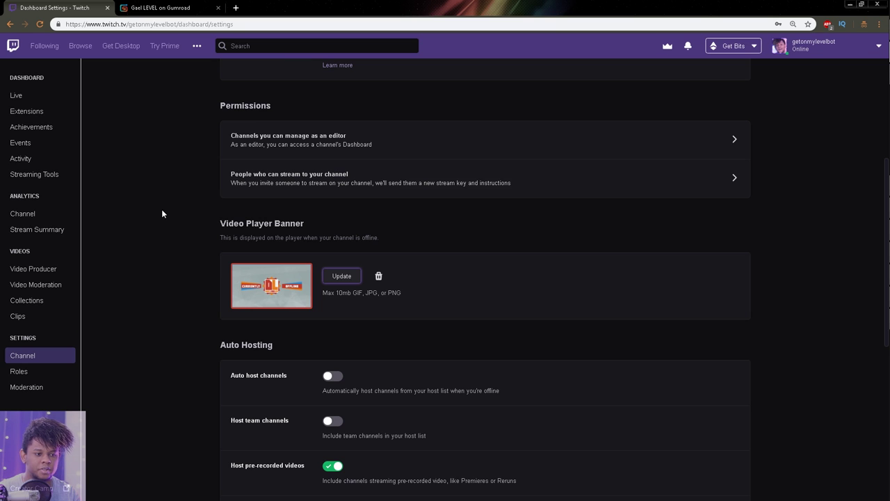
pyautogui.click(810, 45)
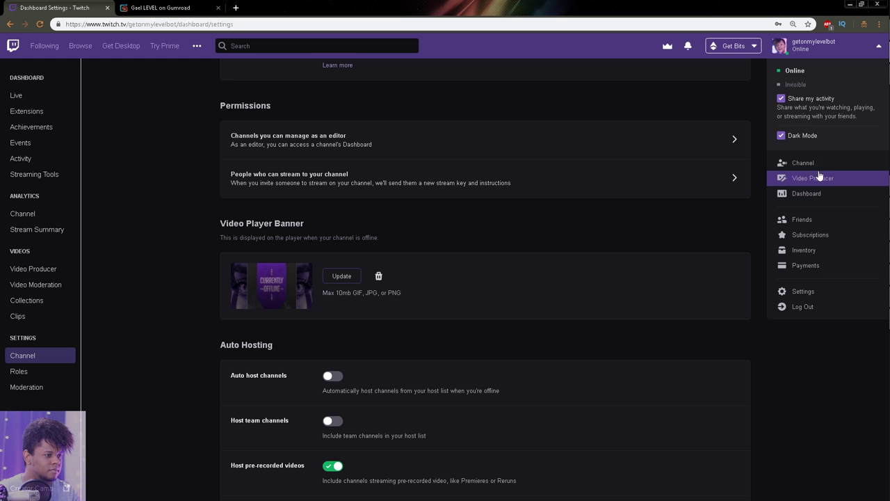
# Step: Go back to the getonmylevelbot channel page from the account menu
pyautogui.click(819, 161)
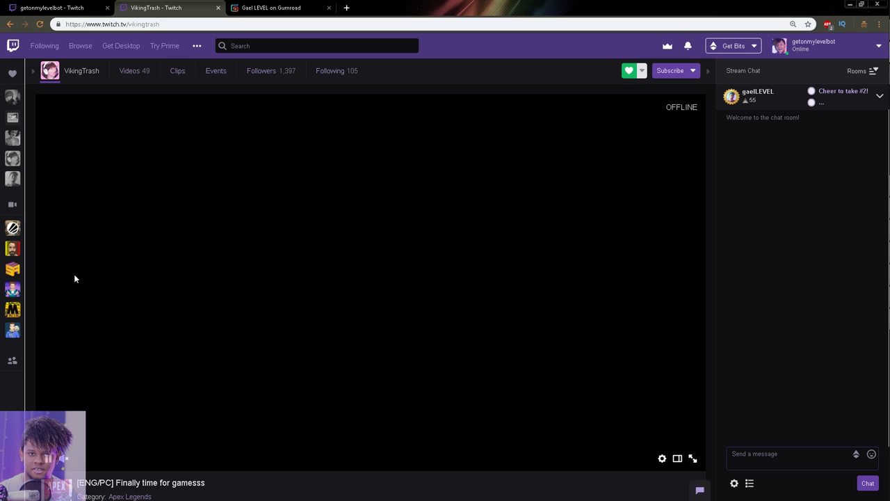
# Step: Close the other streamer's tab to return to the getonmylevelbot channel
pyautogui.hotkey('ctrl', 'w')
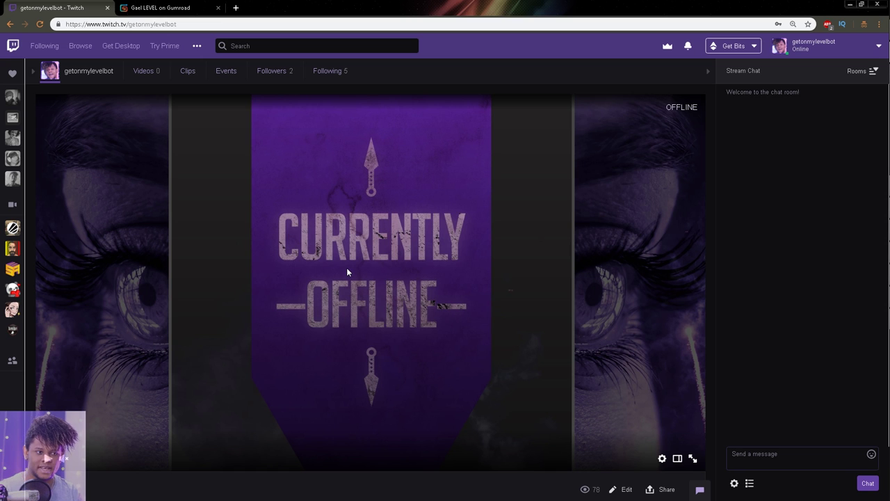
# Step: Turn on panel editing and add a new text or image panel titled 'About me'
pyautogui.scroll(-5, 245, 301)
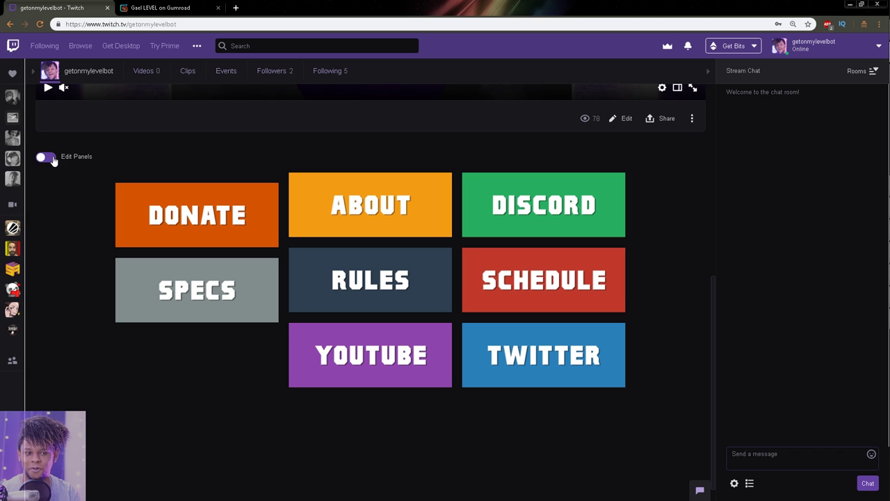
pyautogui.click(45, 159)
pyautogui.scroll(-10, 417, 375)
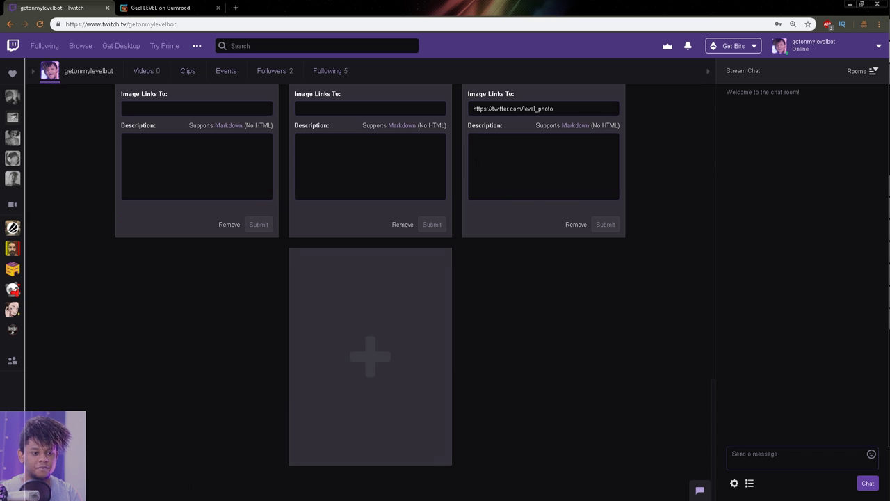
pyautogui.click(382, 352)
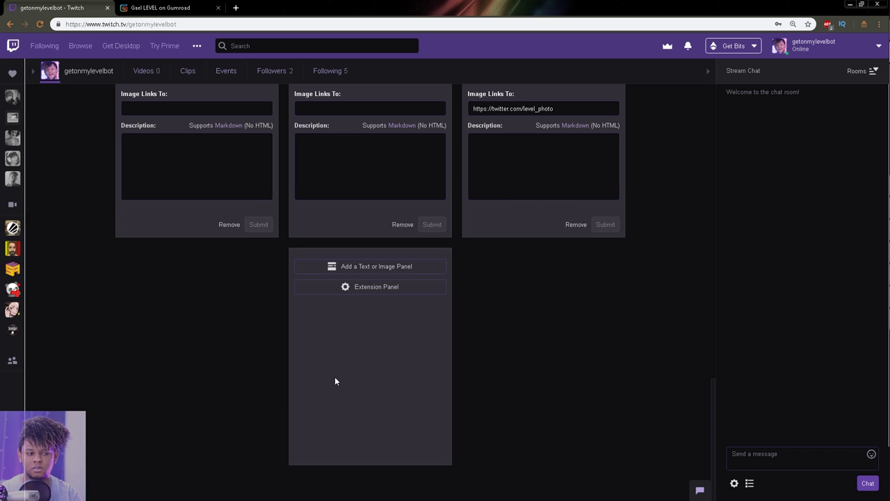
pyautogui.click(377, 272)
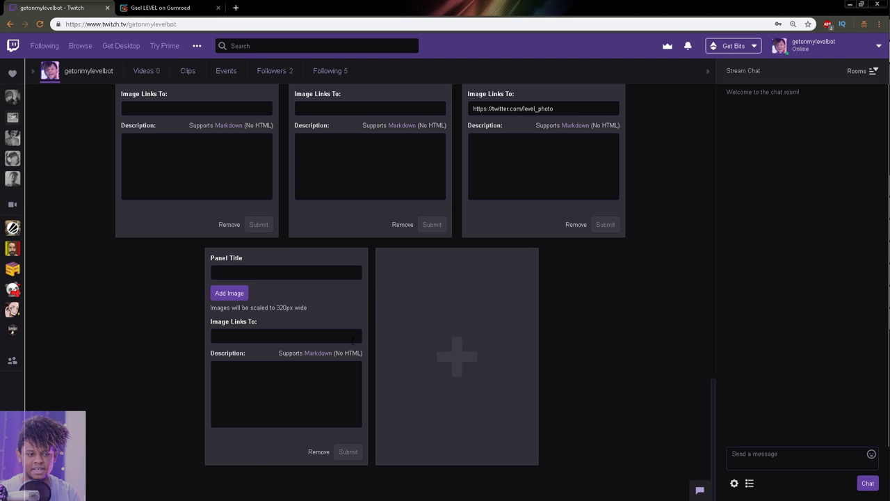
pyautogui.click(266, 274)
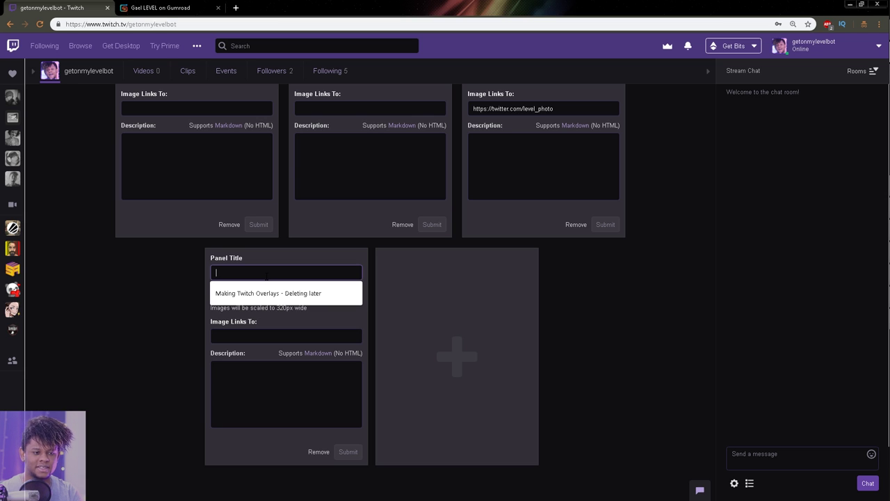
pyautogui.write('About me')
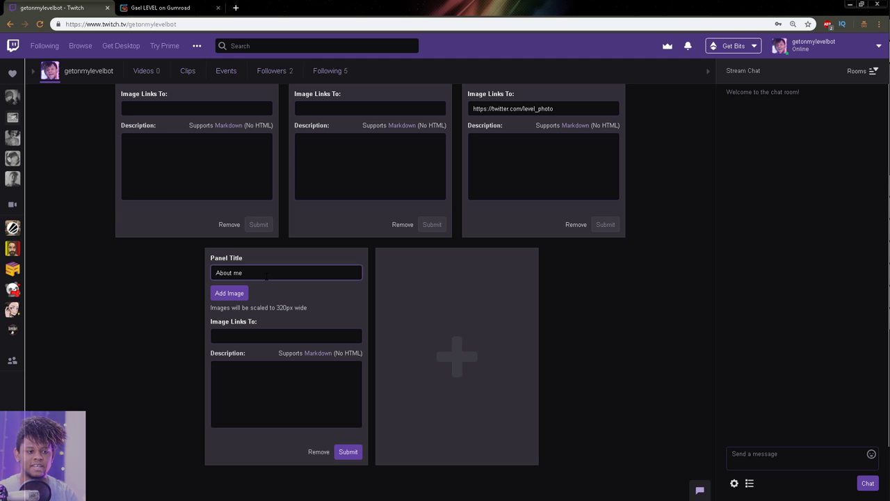
# Step: Upload and crop the purple ABOUT image for it, submit the panel, and exit editing
pyautogui.click(236, 295)
pyautogui.click(449, 292)
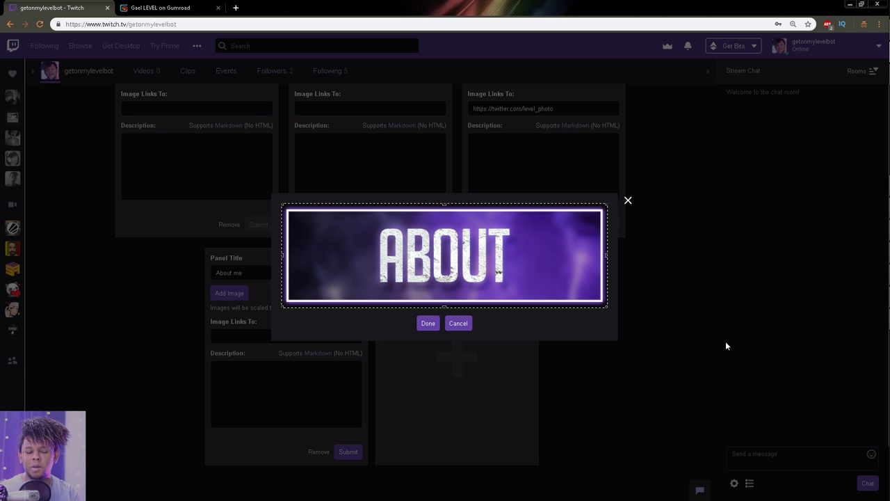
pyautogui.moveTo(576, 298); pyautogui.dragTo(672, 339)
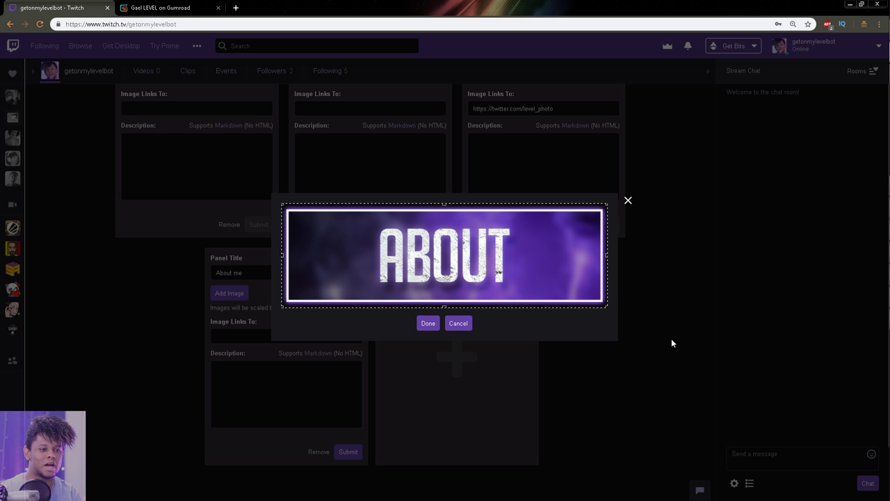
pyautogui.click(429, 323)
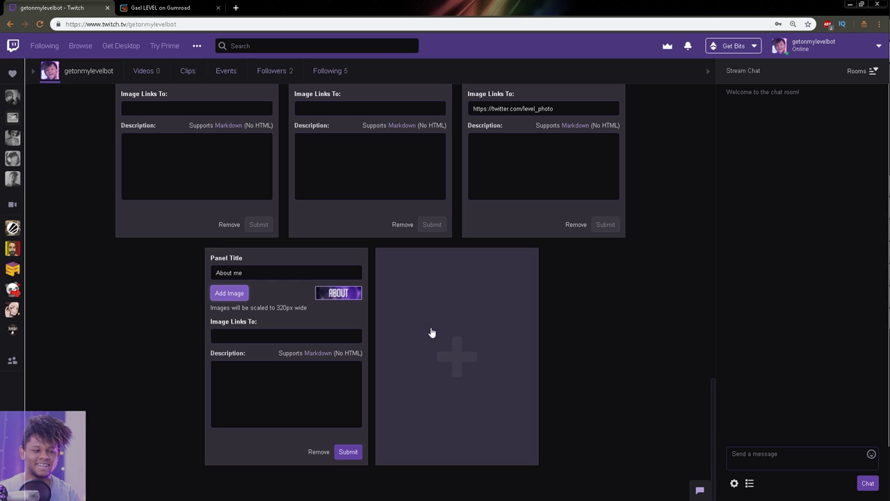
pyautogui.click(350, 454)
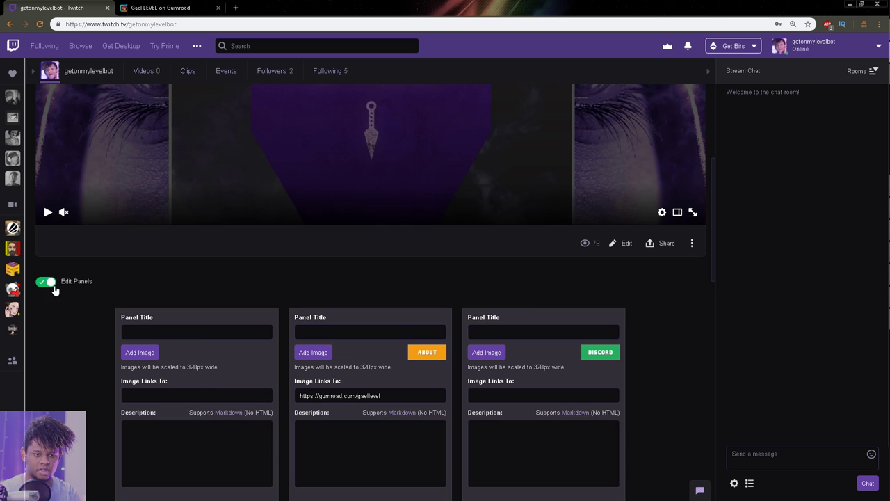
pyautogui.click(48, 282)
# Step: Remove the 'About me' title from the ABOUT panel, save it, and drag it to first position
pyautogui.scroll(-2, 75, 325)
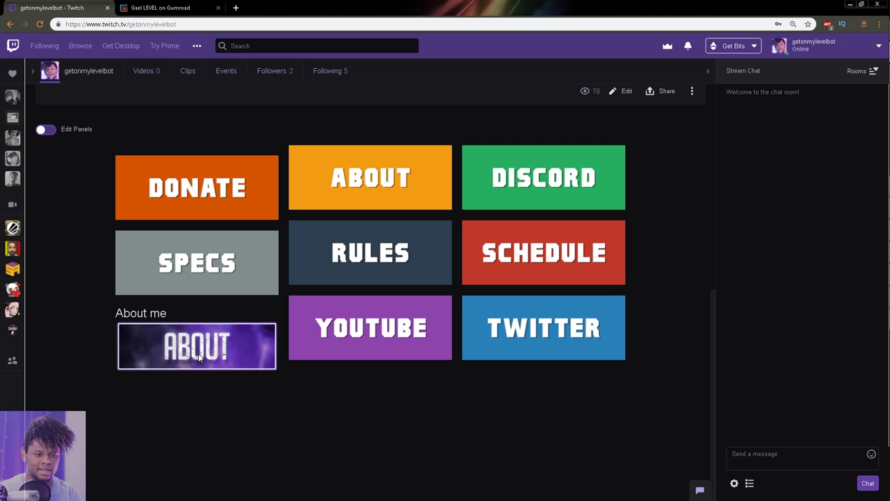
pyautogui.moveTo(113, 312); pyautogui.dragTo(184, 324)
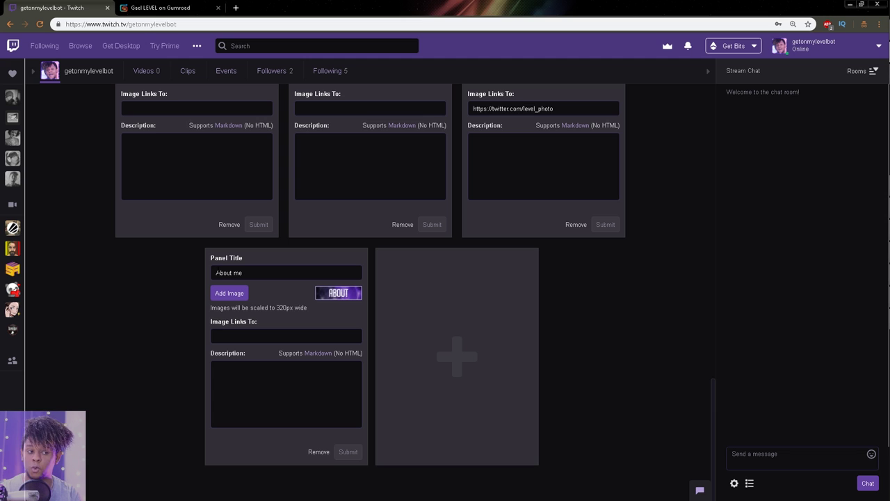
pyautogui.tripleClick(217, 273)
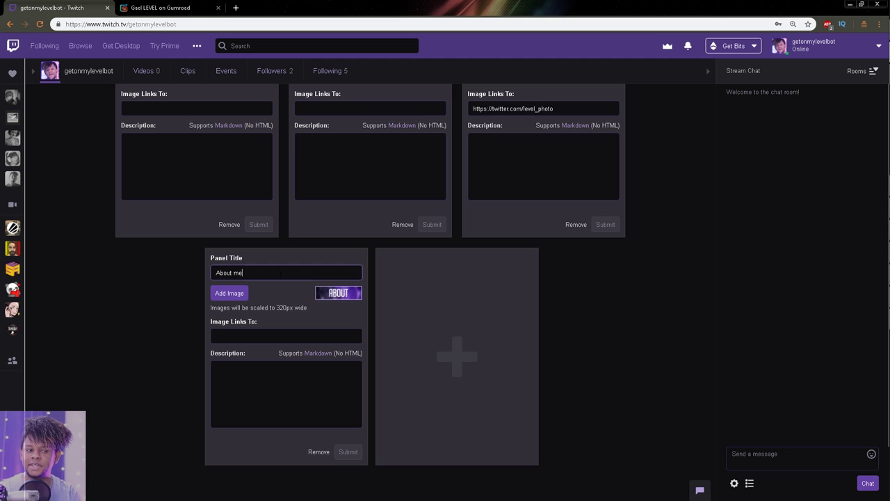
pyautogui.press('BackSpace')
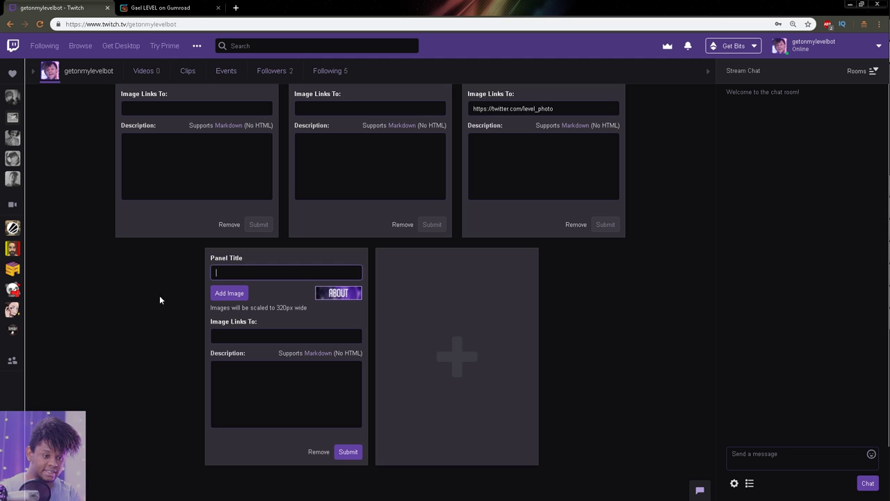
pyautogui.click(348, 452)
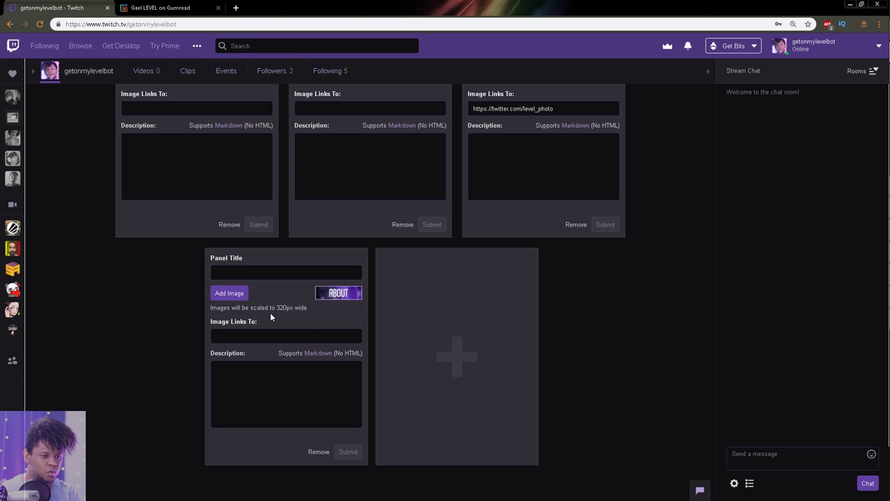
pyautogui.moveTo(305, 256); pyautogui.dragTo(108, 348)
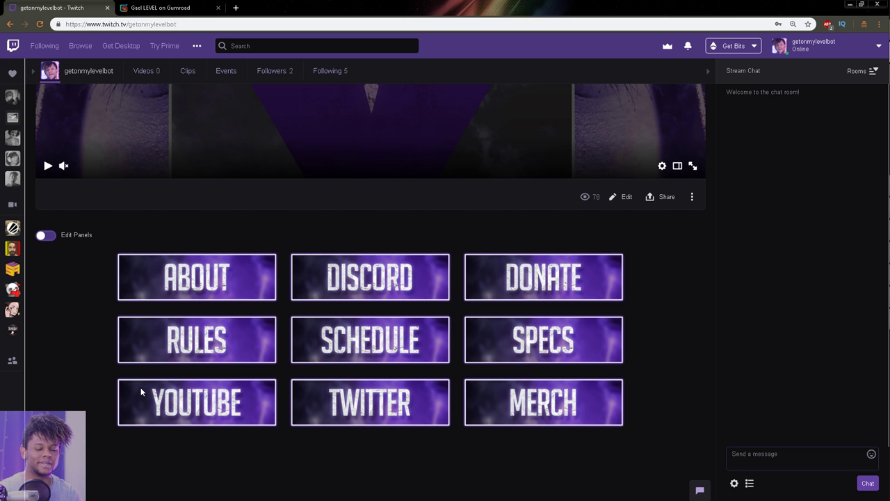
# Step: Save placeholder text as the About panel description, then open the Markdown Basics help article
pyautogui.click(49, 236)
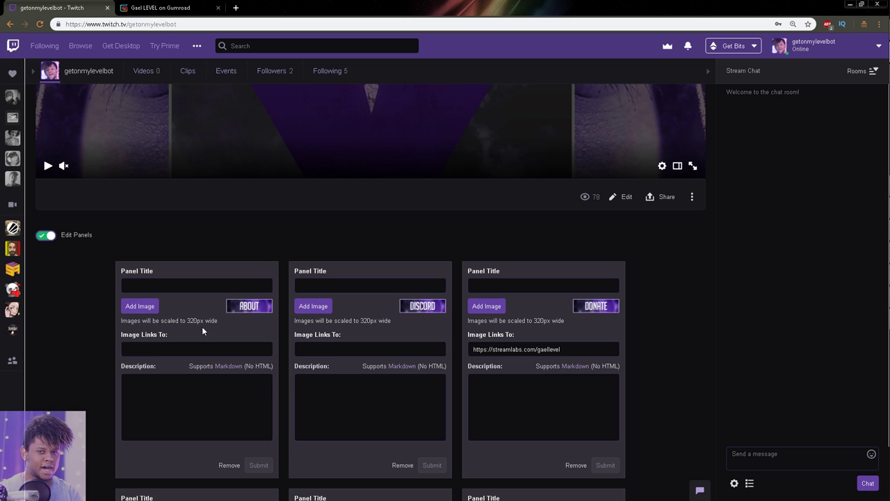
pyautogui.click(203, 414)
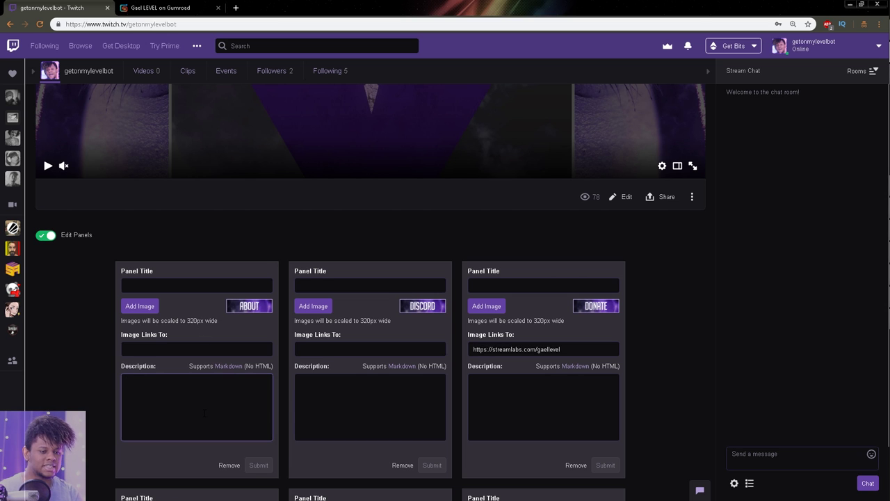
pyautogui.write('srjrsjsryjsrjsrj')
pyautogui.click(256, 468)
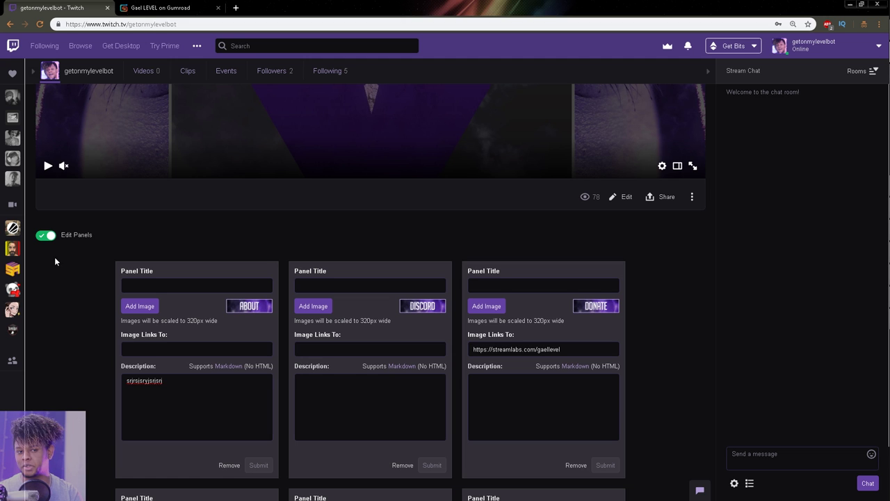
pyautogui.click(44, 237)
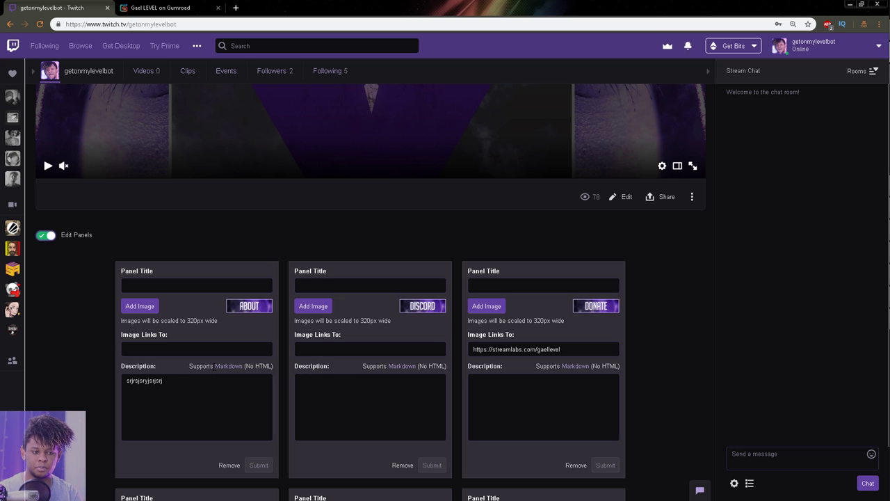
pyautogui.click(233, 372)
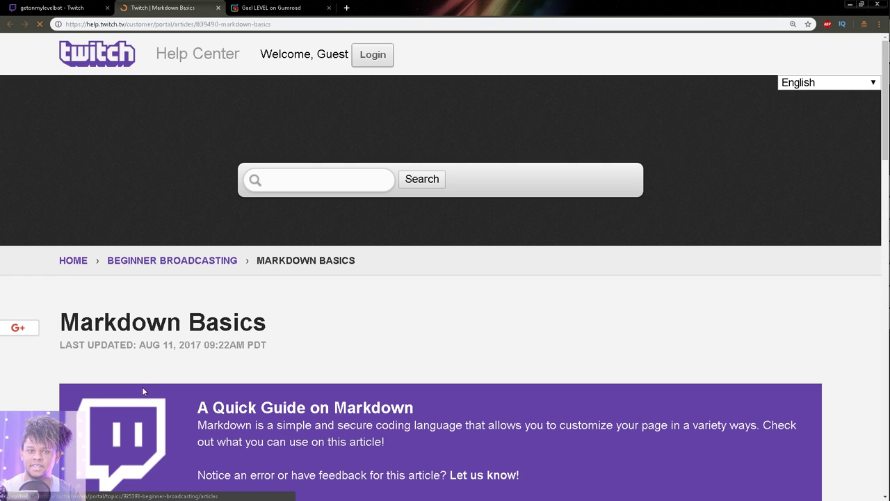
# Step: Scroll through the Markdown Basics article and close its tab
pyautogui.scroll(-4, 142, 386)
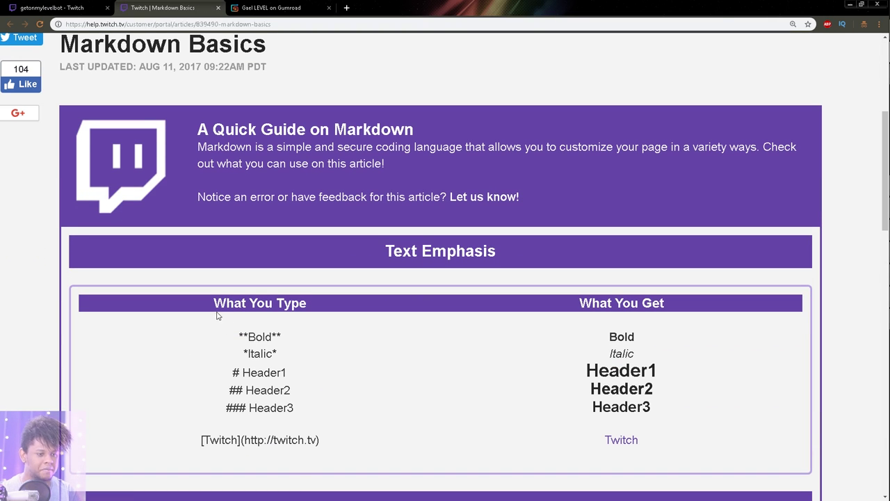
pyautogui.scroll(-3, 219, 312)
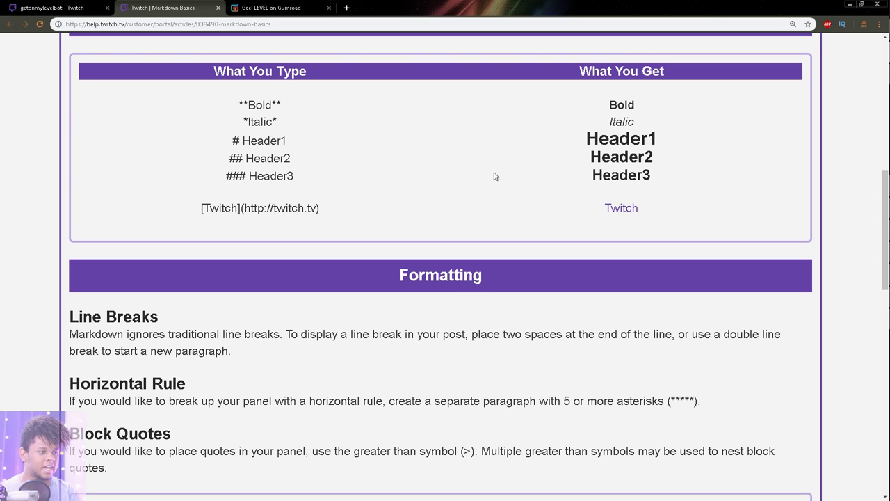
pyautogui.scroll(-10, 255, 221)
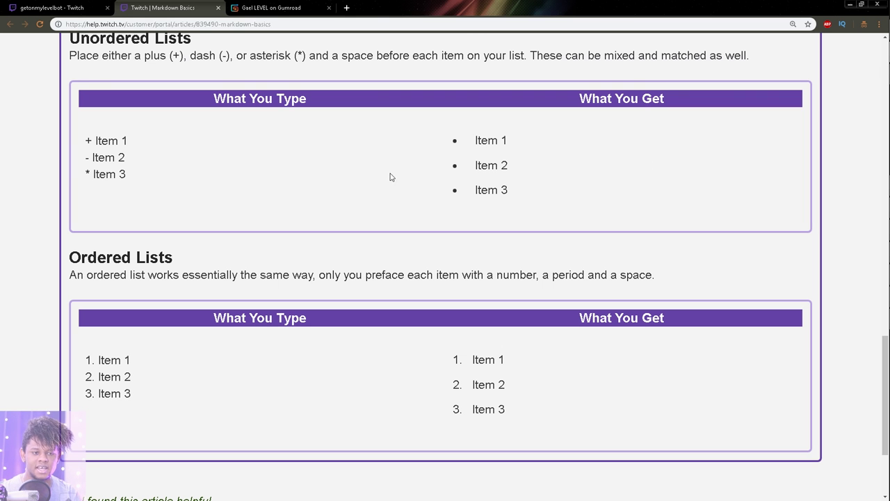
pyautogui.scroll(3, 390, 177)
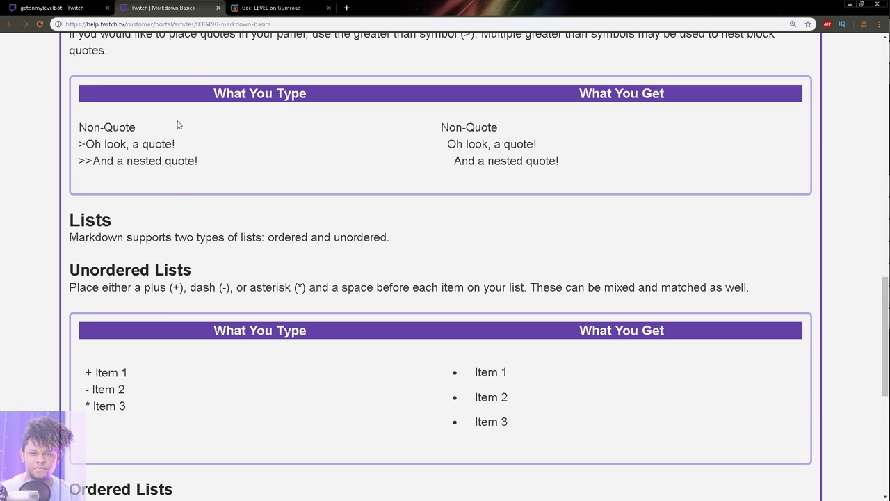
pyautogui.click(218, 8)
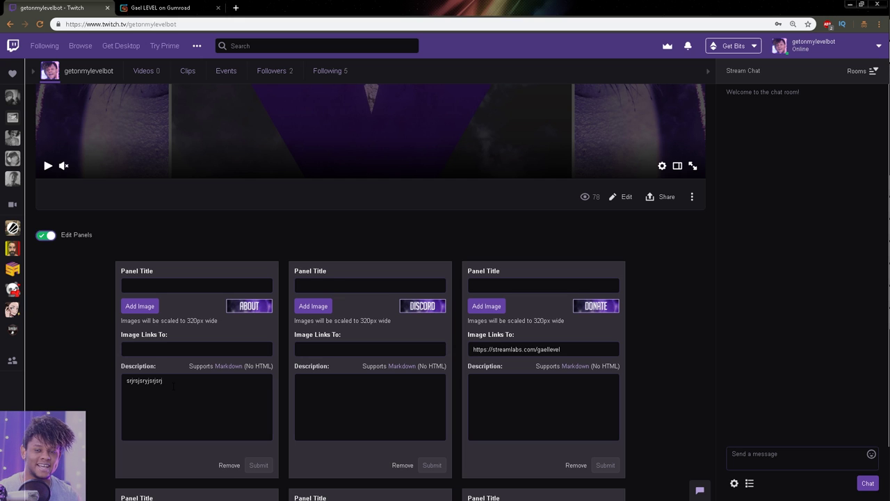
# Step: Clear the About panel's description, save it, and leave panel editing
pyautogui.hotkey('ctrl', 'a')
pyautogui.press('BackSpace')
pyautogui.click(259, 465)
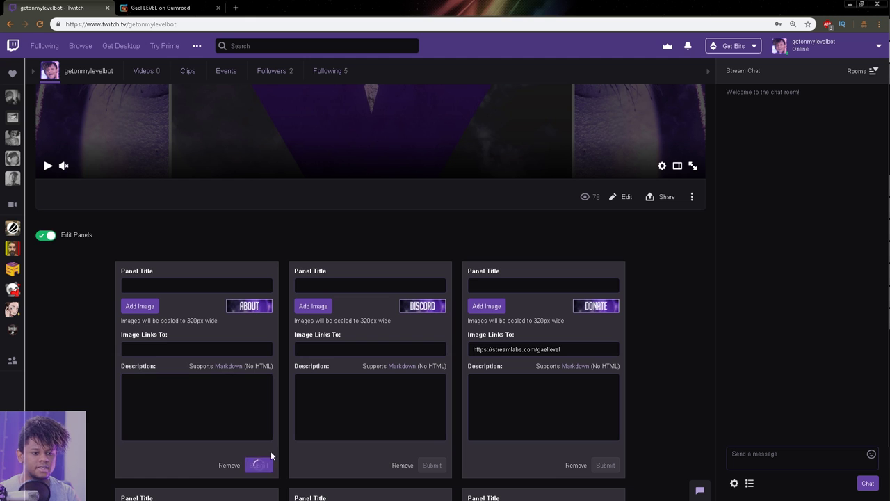
pyautogui.click(42, 235)
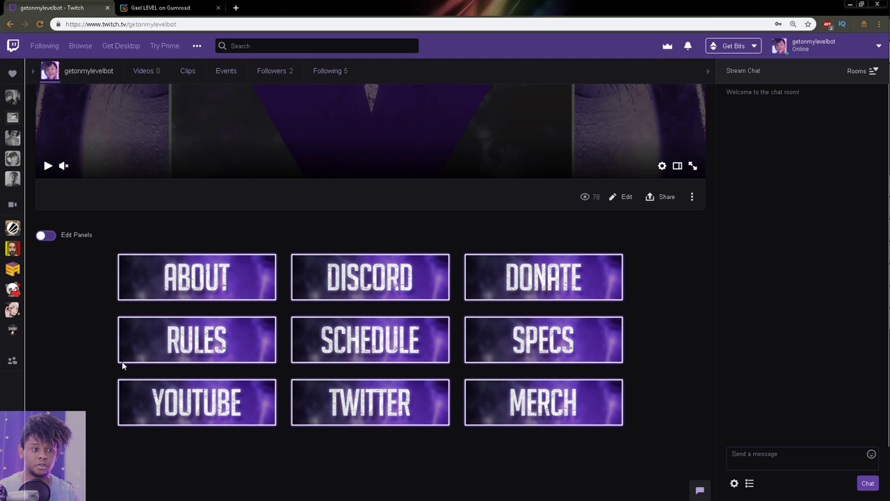
pyautogui.scroll(4, 195, 275)
pyautogui.scroll(-6, 191, 277)
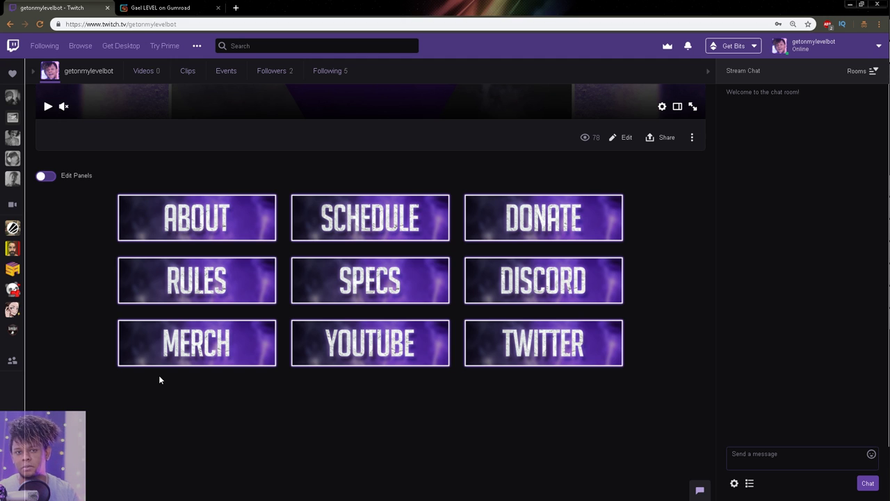
# Step: Switch the Edit Panels toggle back on to reopen the panel editor
pyautogui.click(45, 175)
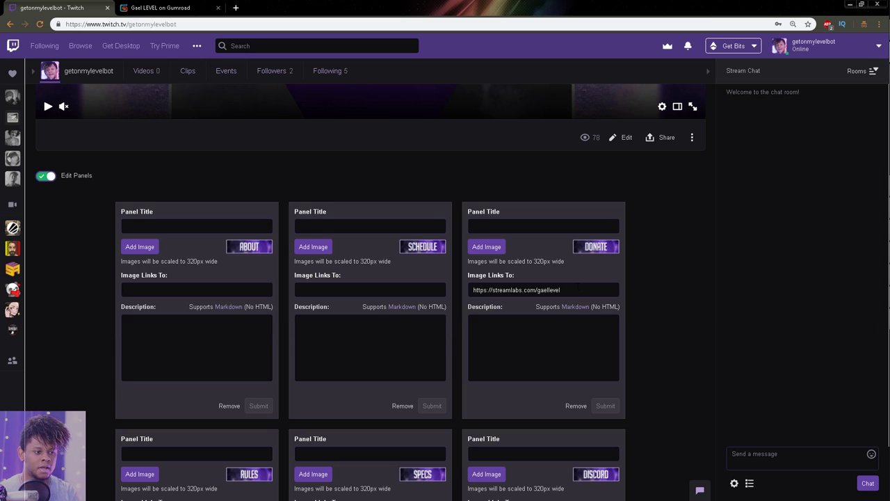
# Step: Exit panel editing and test the DONATE panel's Streamlabs link, then return to the channel tab
pyautogui.moveTo(560, 289); pyautogui.dragTo(487, 290)
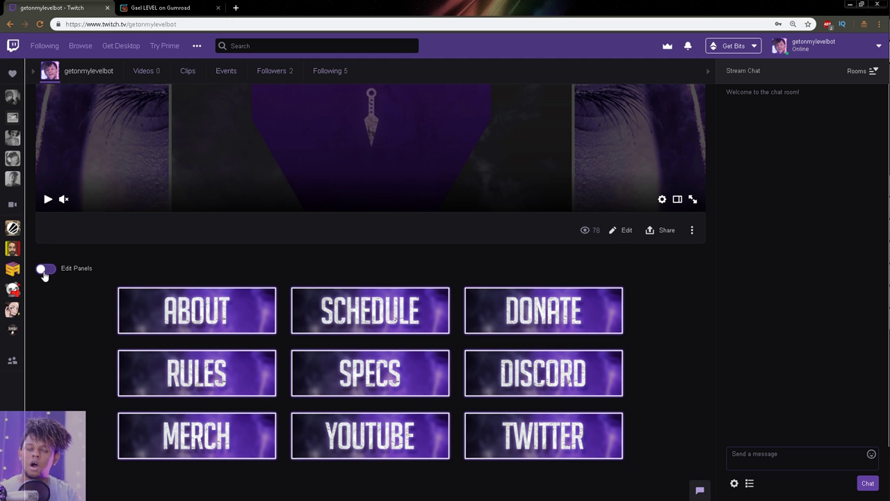
pyautogui.click(46, 175)
pyautogui.scroll(-2, 102, 364)
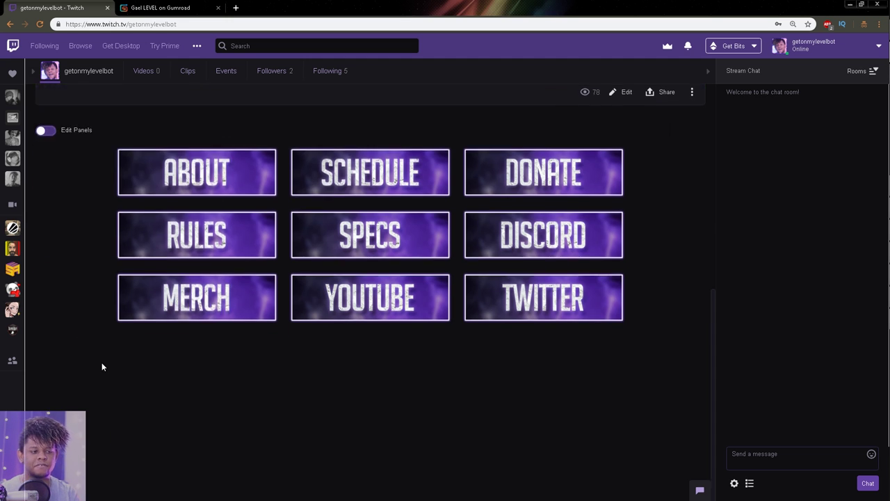
pyautogui.click(529, 185)
pyautogui.hotkey('ctrl', 'shift', 'Tab')
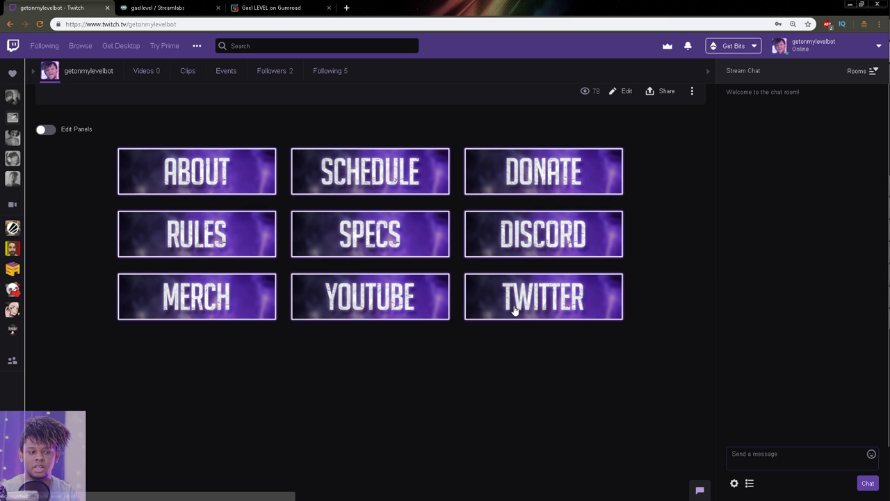
# Step: Clear an accidental selection on the panels and scroll back to the top of the channel
pyautogui.moveTo(382, 322); pyautogui.dragTo(413, 425)
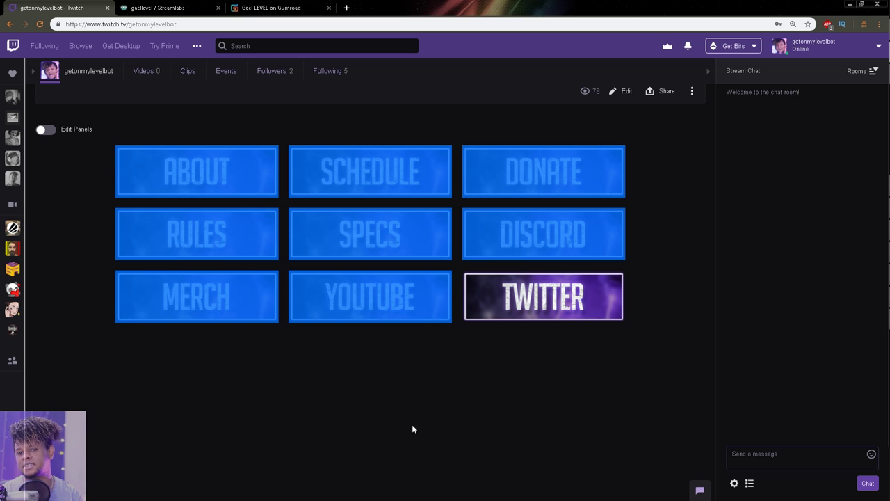
pyautogui.click(476, 406)
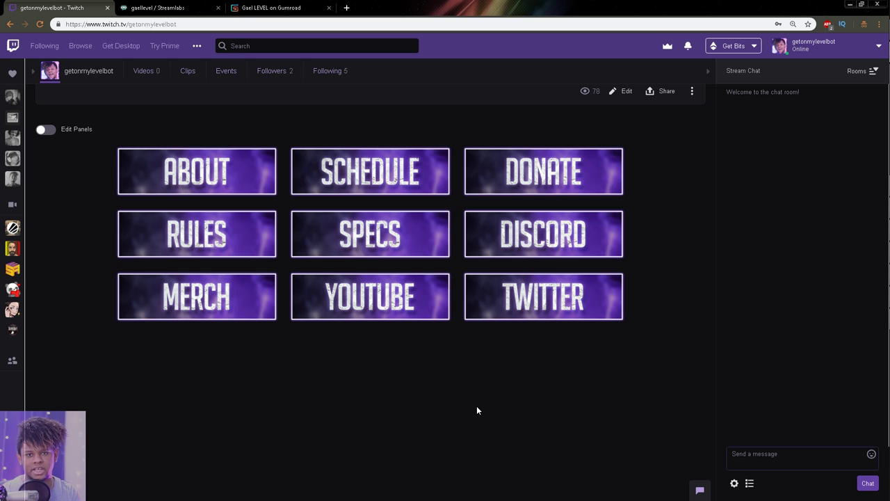
pyautogui.scroll(8, 30, 311)
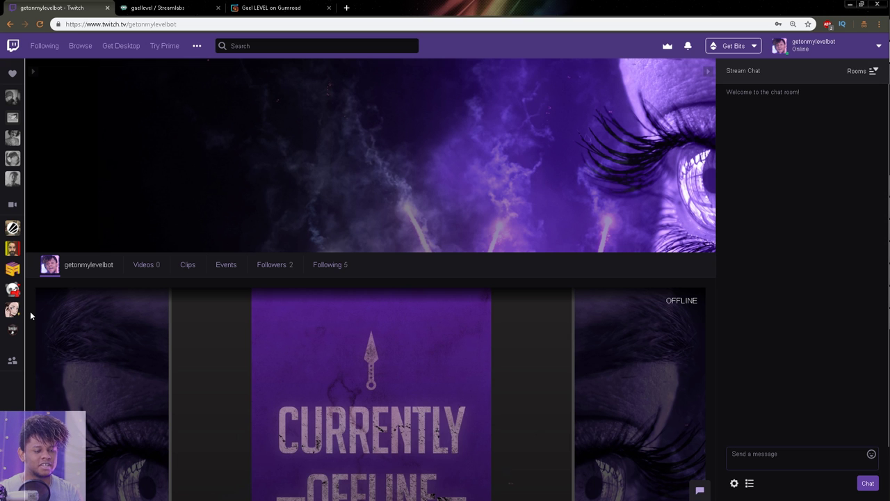
pyautogui.scroll(-3, 32, 310)
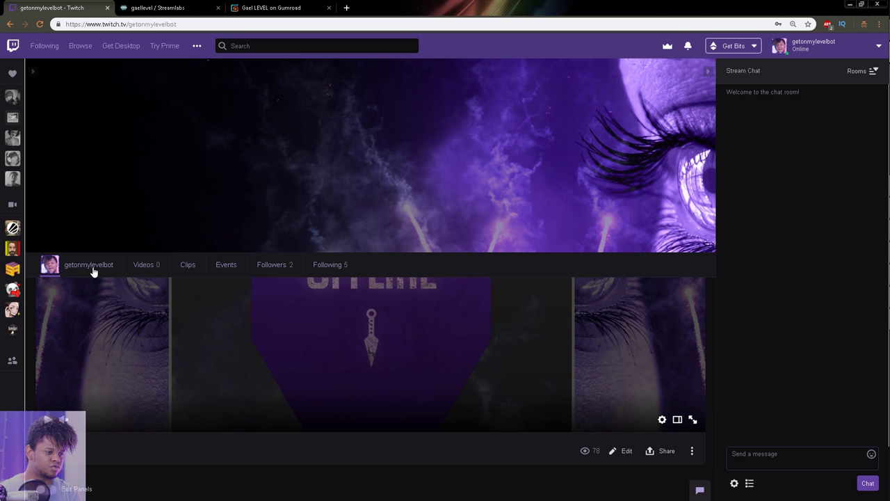
pyautogui.scroll(-3, 93, 264)
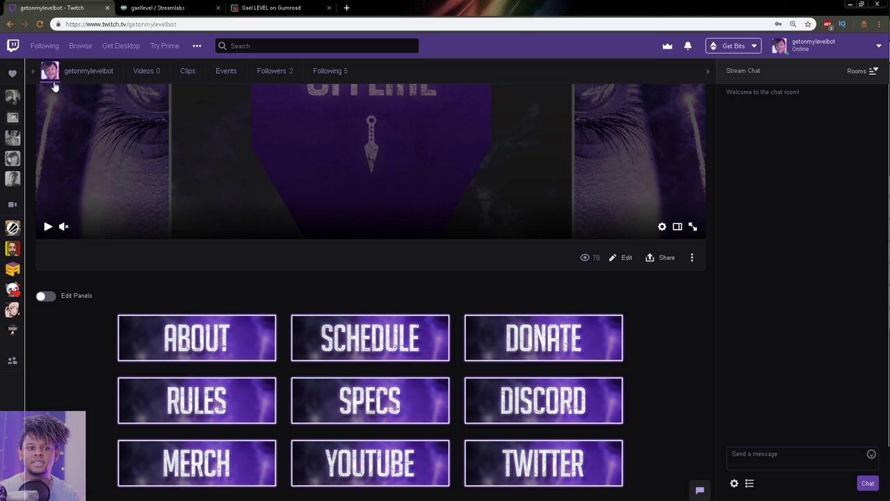
pyautogui.scroll(3, 78, 350)
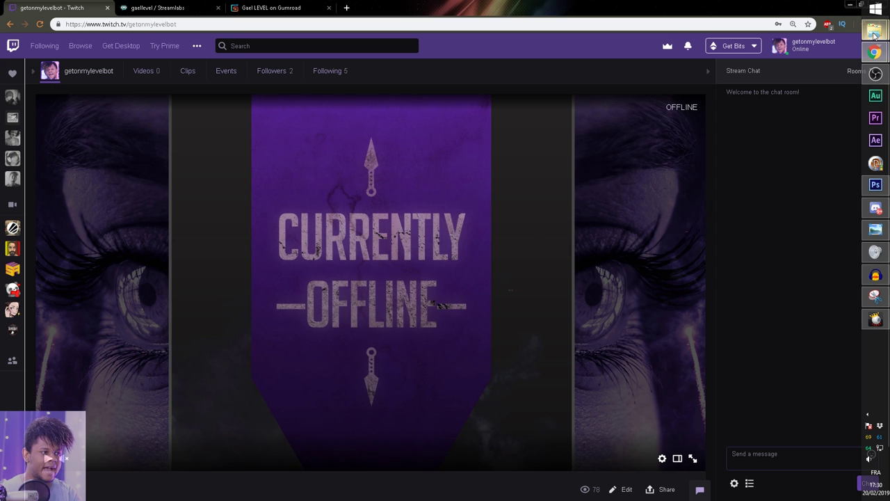
# Step: Open the Wraith PNG folder and page through the pack images in Photo Viewer up to Offline
pyautogui.moveTo(875, 35)
pyautogui.click(803, 49)
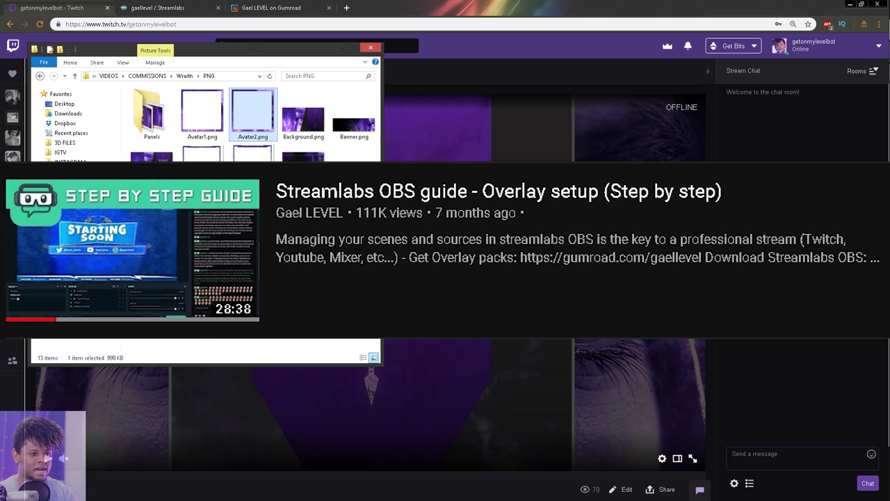
pyautogui.doubleClick(202, 217)
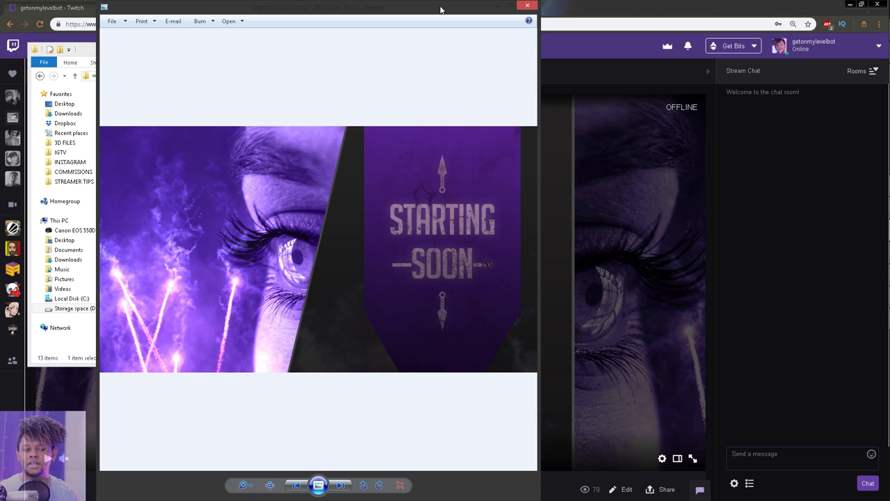
pyautogui.press('Right')
pyautogui.press('Right')
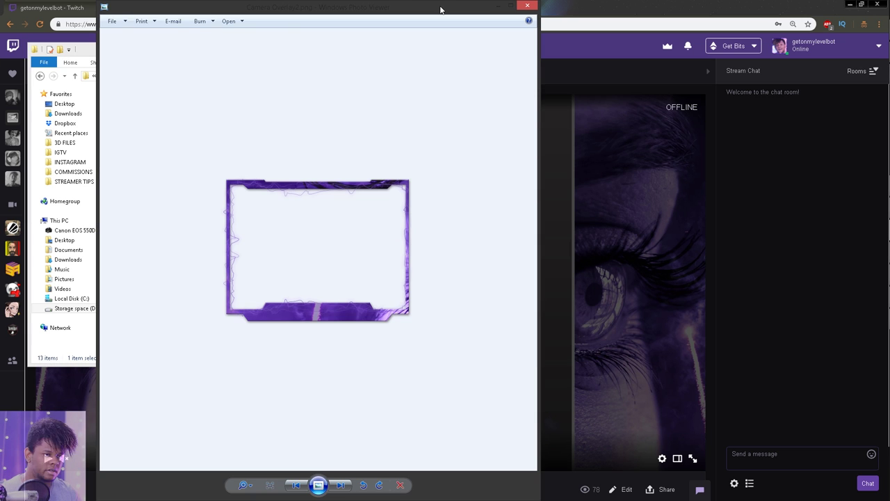
pyautogui.press('Right')
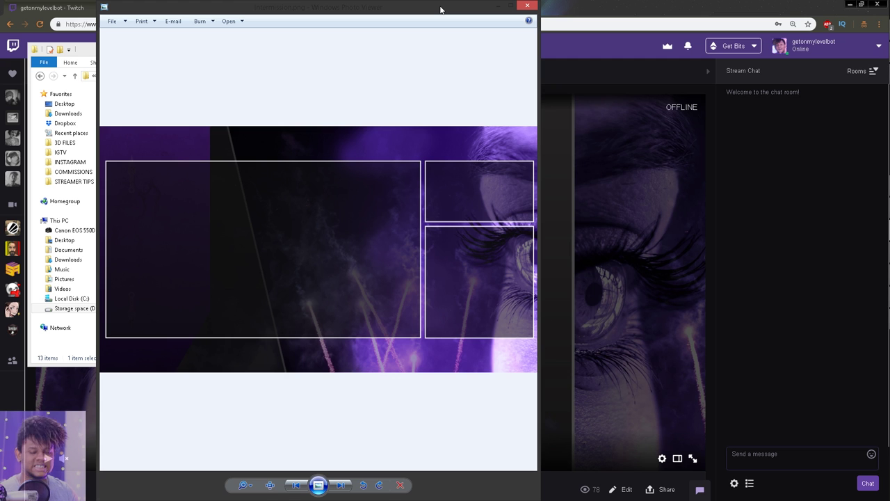
pyautogui.press('Right')
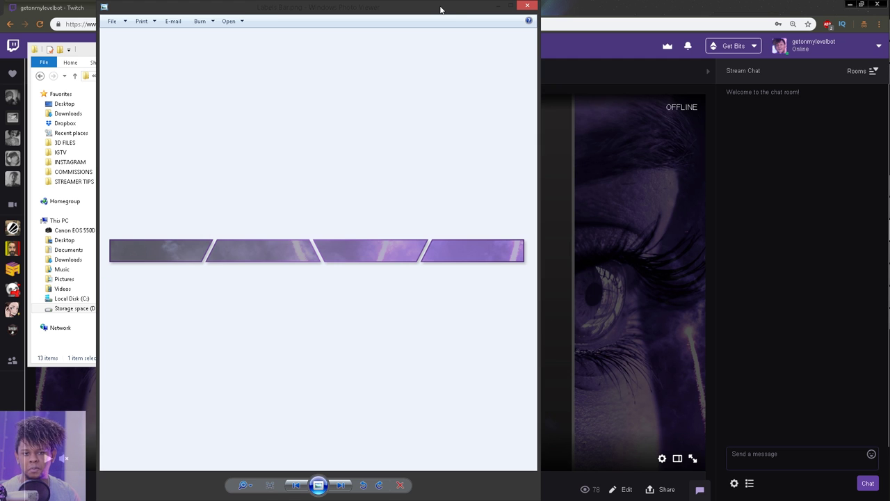
pyautogui.press('Right')
pyautogui.hotkey('alt', 'Tab')
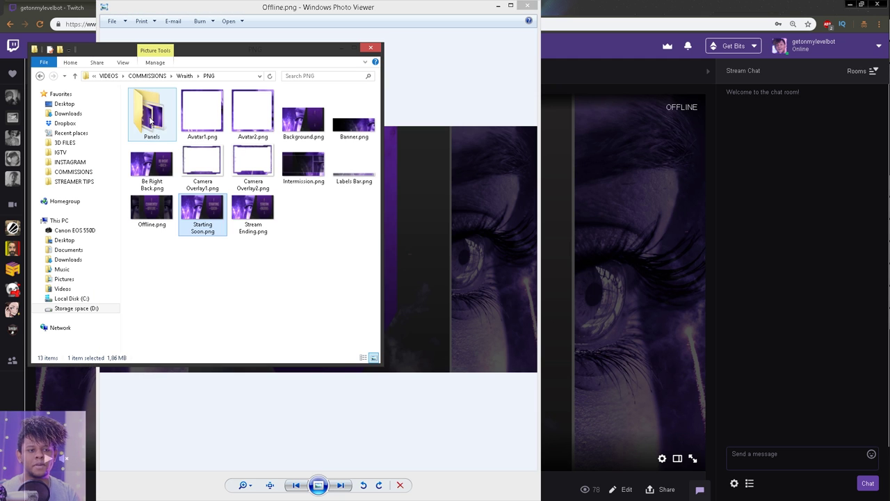
# Step: Preview the blank panel image from the Panels folder, close it, and open the product details
pyautogui.doubleClick(151, 104)
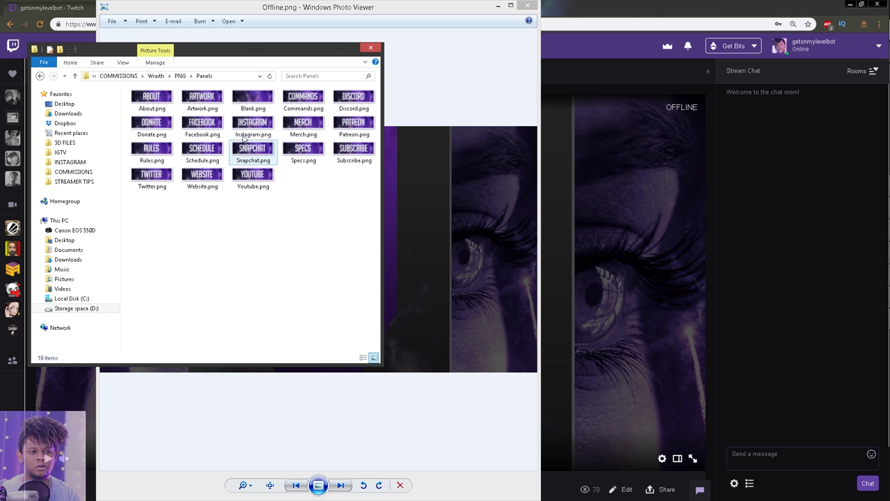
pyautogui.doubleClick(241, 98)
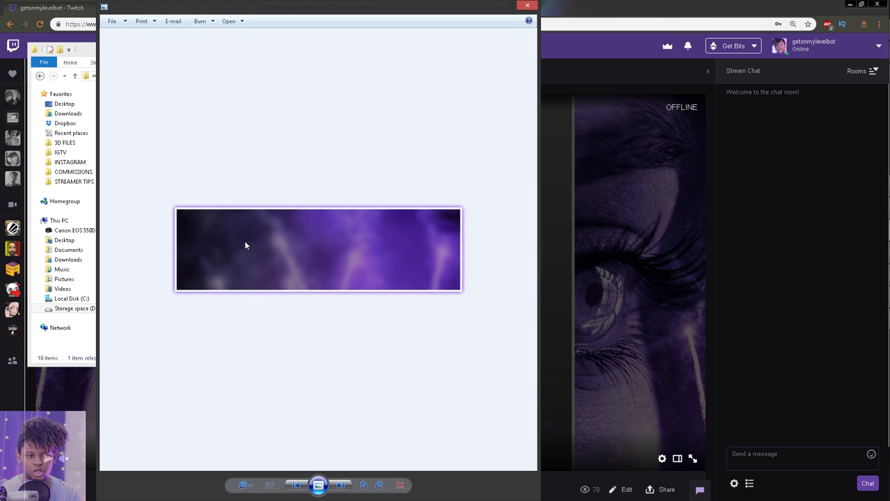
pyautogui.click(527, 6)
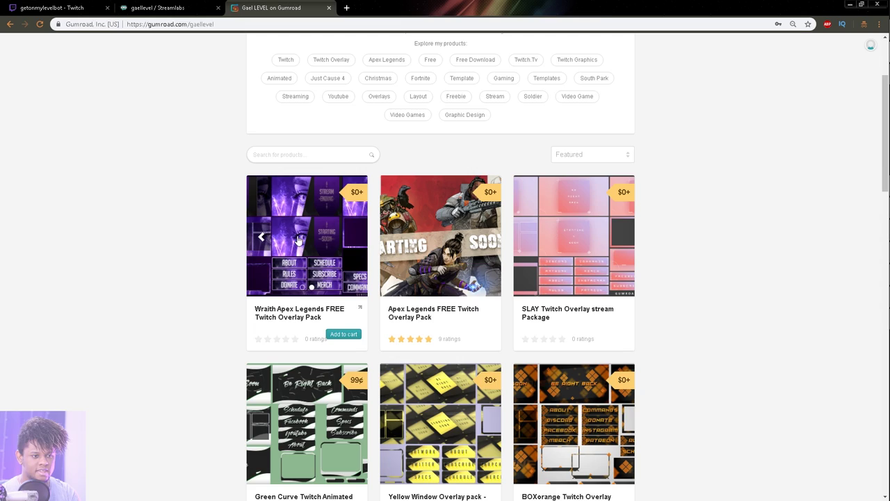
pyautogui.click(297, 240)
pyautogui.scroll(-2, 360, 371)
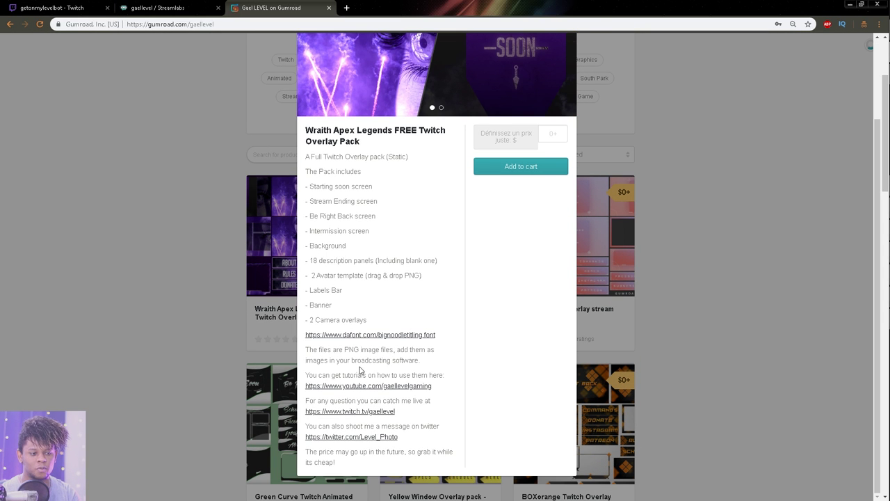
pyautogui.click(342, 337)
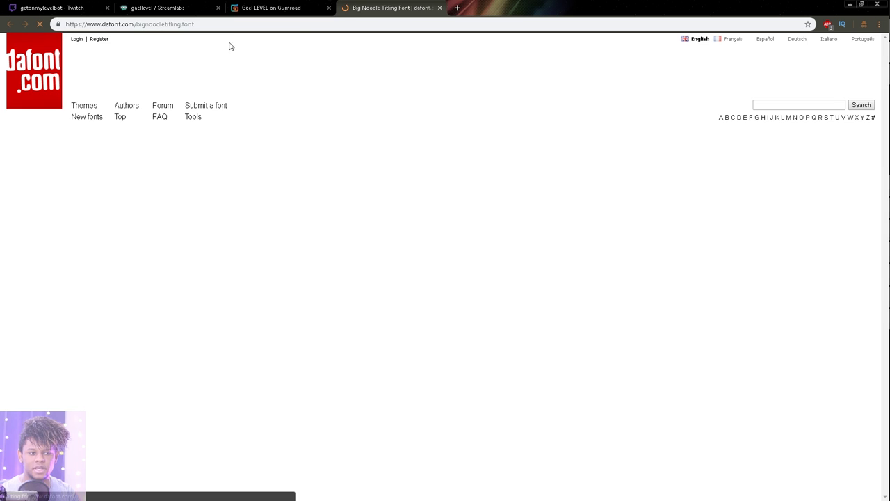